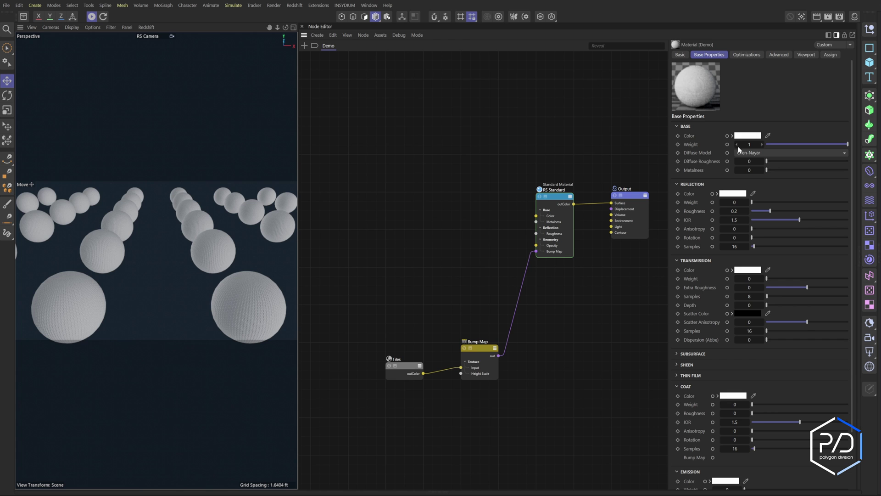
Inspect the Bump Map node's settings and pan the node graph to free space
left_click(478, 362)
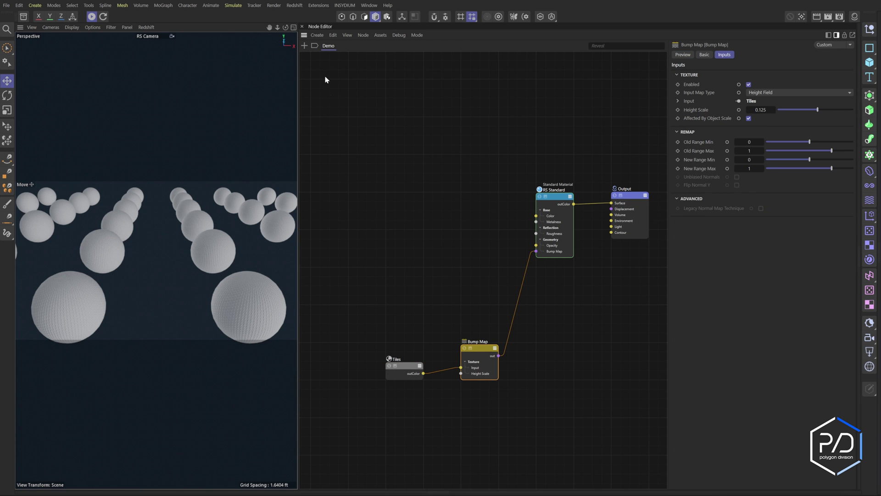
left_click(304, 36)
middle_click_drag(484, 309, 547, 308)
middle_click_drag(478, 291, 507, 292)
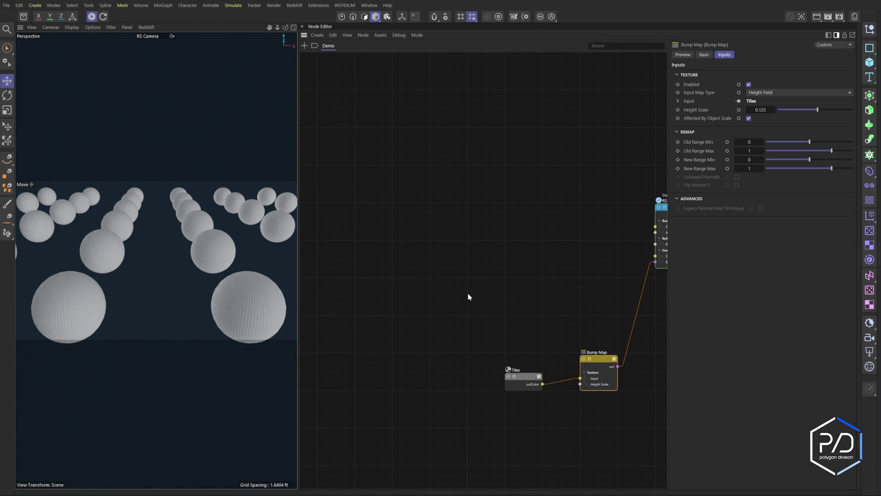
Add a State node from the node search, place it and collapse its preview thumbnail
double_click(434, 243)
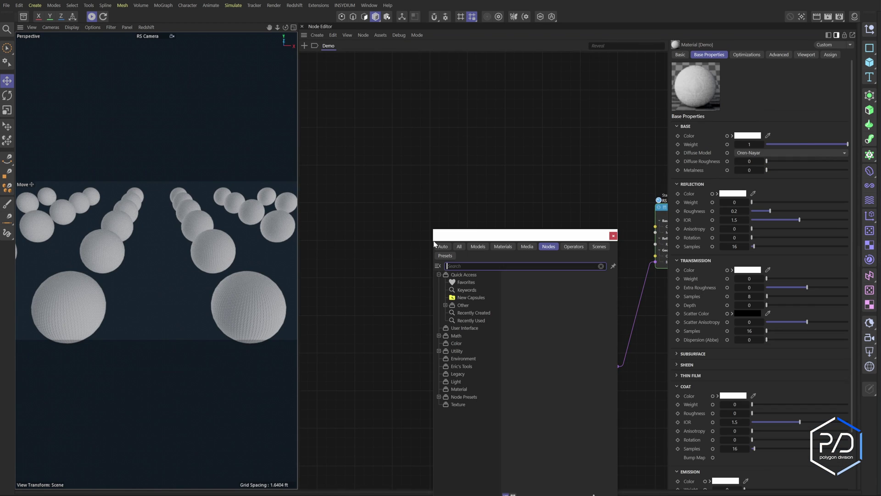
type("state")
key("Return")
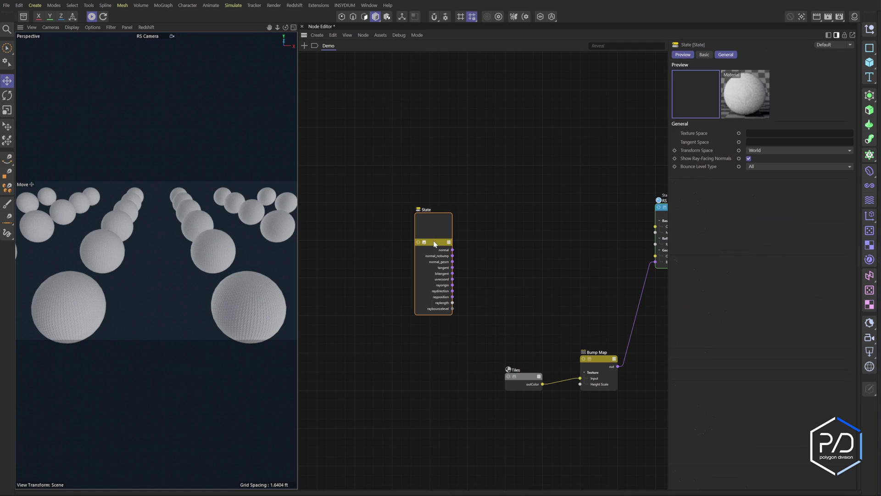
left_click_drag(435, 244, 417, 253)
left_click(402, 252)
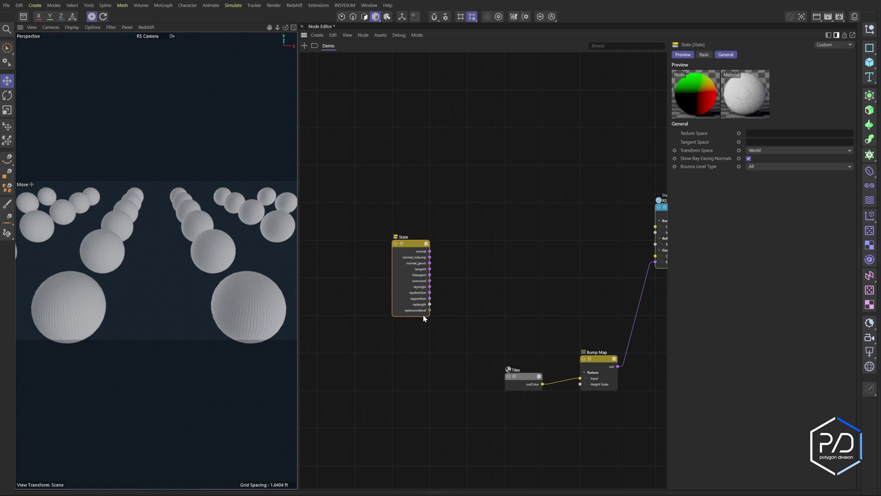
scroll(431, 305, "up", 4)
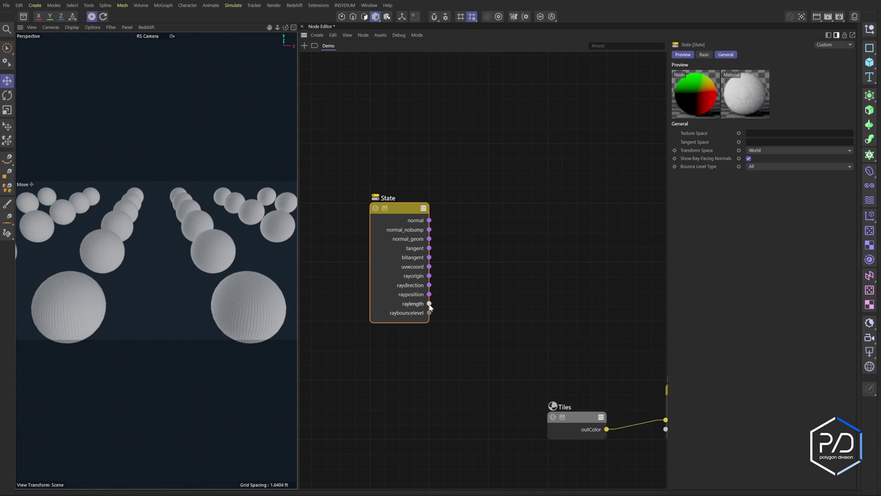
middle_click_drag(541, 261, 526, 262)
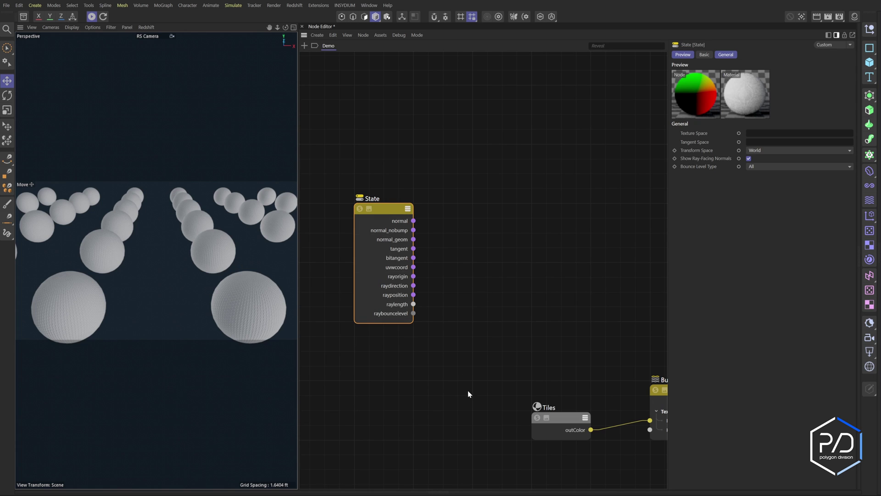
Add a Change Range node, collapse its preview, and place it level with State
middle_click_drag(553, 330, 526, 332)
double_click(486, 254)
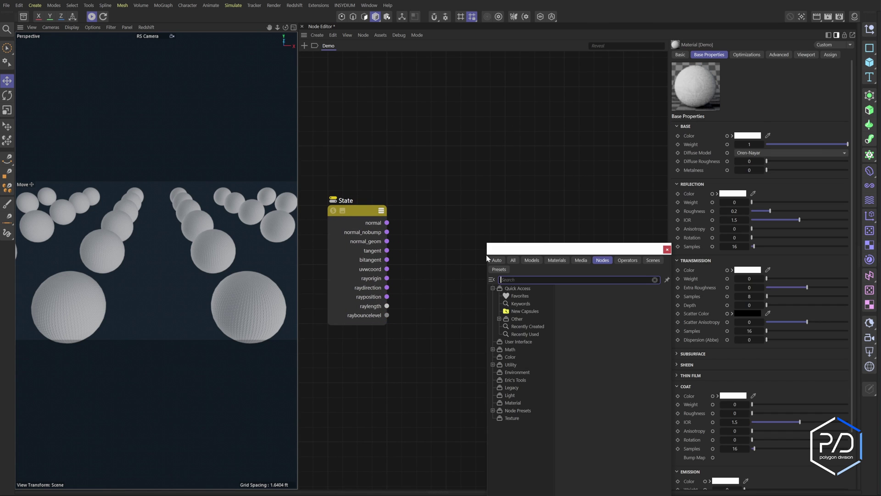
type("cha")
key("Down")
key("Down")
key("Return")
left_click(472, 257)
left_click_drag(480, 257, 469, 215)
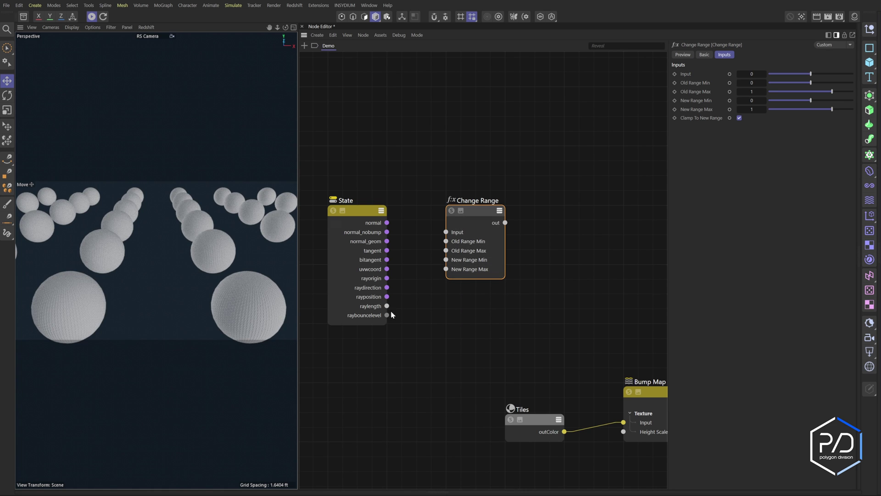
Wire State's raylength output into Change Range's Input
left_click_drag(387, 306, 445, 232)
middle_click_drag(616, 260, 585, 257)
double_click(569, 248)
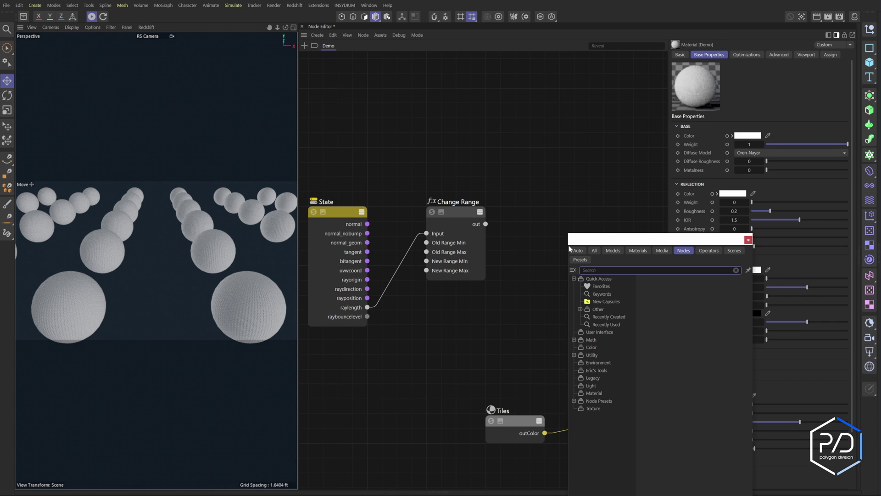
Add a Ramp node with preview collapsed, fed by Change Range's output via Alt Input
type("ramp")
key("Return")
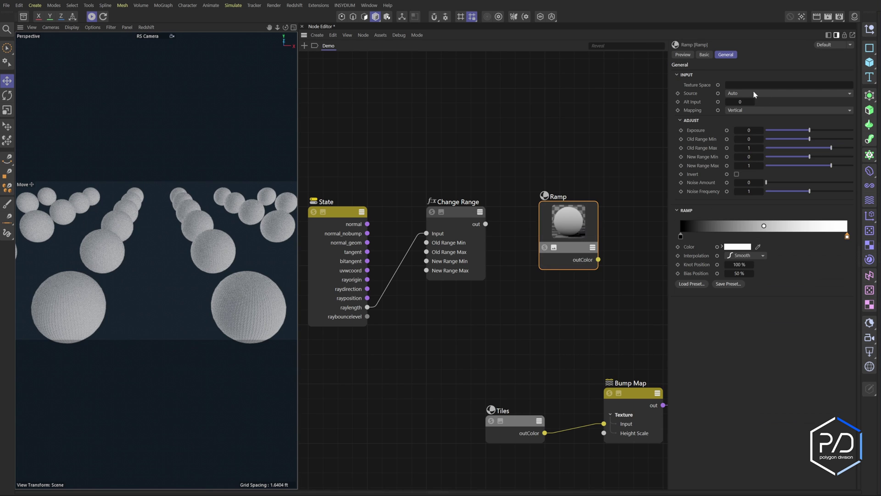
left_click(718, 102)
left_click_drag(540, 278, 486, 224)
left_click(553, 248)
left_click_drag(569, 248, 575, 211)
Connect the Ramp's outColor to the RS Standard material's Color
middle_click_drag(557, 261, 456, 274)
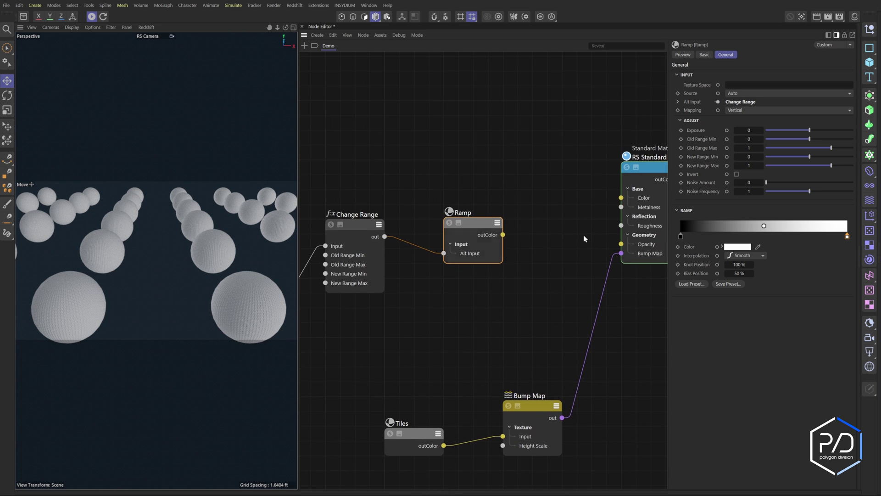
left_click_drag(503, 234, 621, 198)
middle_click_drag(351, 264, 446, 258)
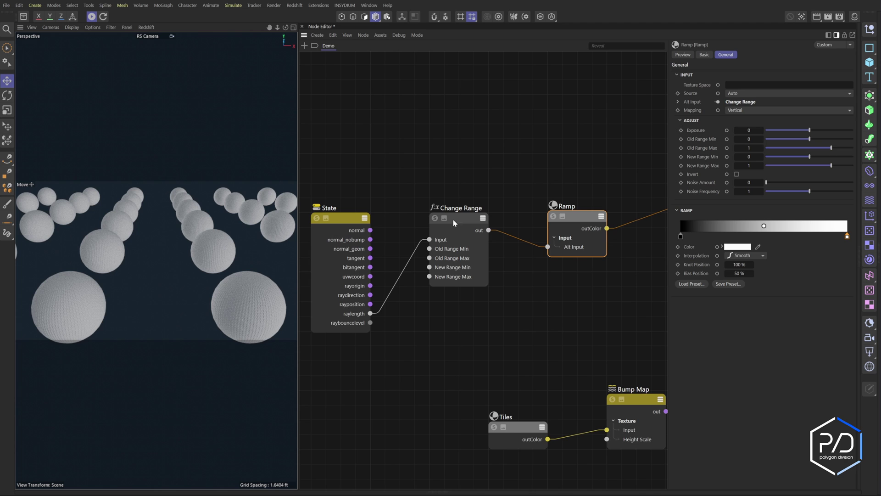
middle_click_drag(455, 222, 461, 222)
left_click(472, 219)
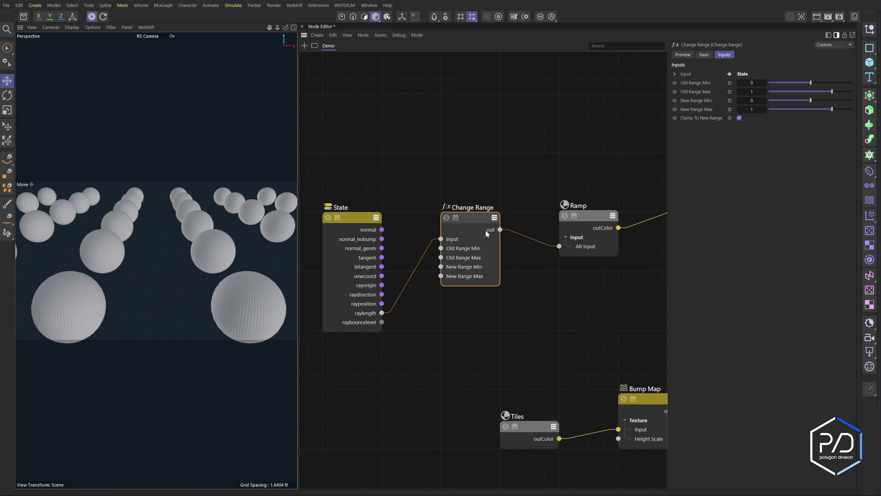
Set Change Range's Old Range Min to 150 and Old Range Max to 500
left_click(753, 83)
type("150")
key("Tab")
type("500")
key("Return")
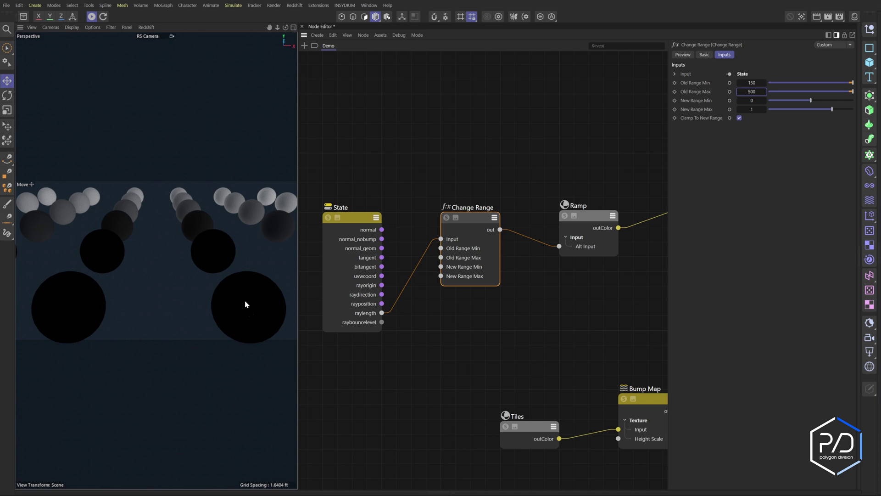
left_click(592, 221)
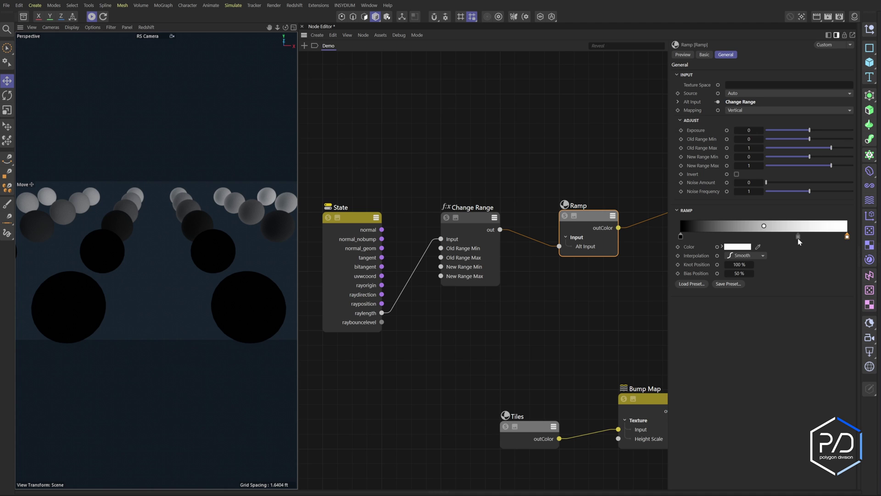
double_click(847, 236)
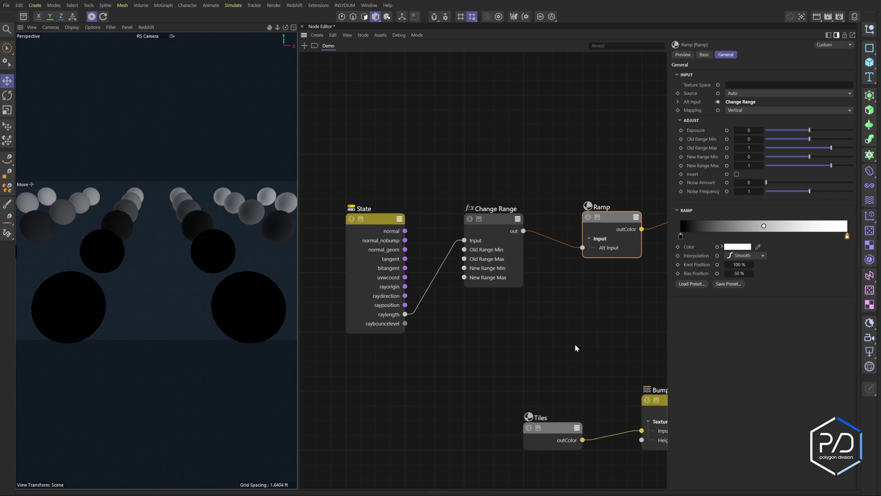
Add a red knot at the ramp's far end and make the left knot green
left_click_drag(681, 237, 687, 240)
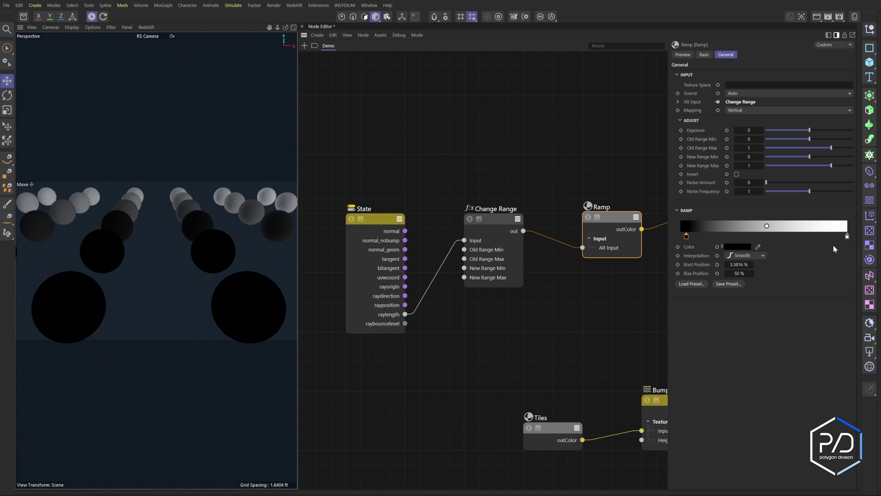
left_click_drag(847, 236, 848, 238)
left_click(847, 237)
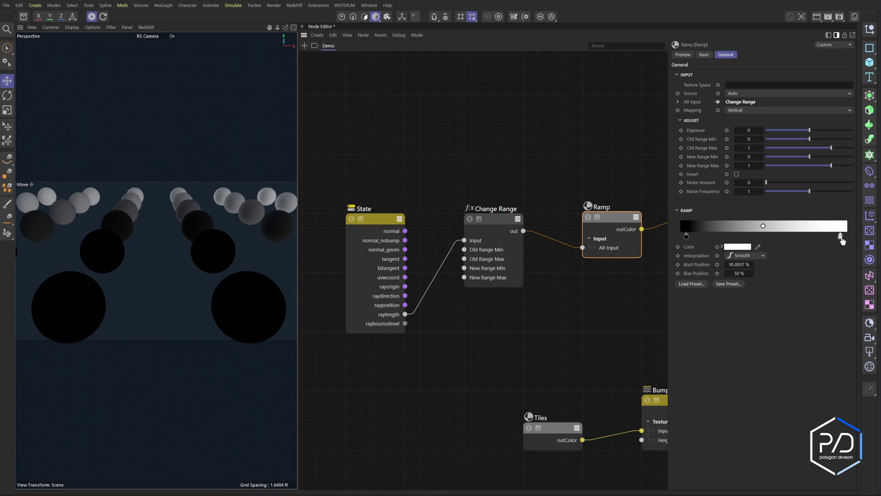
left_click(722, 247)
left_click_drag(791, 267, 853, 269)
left_click_drag(847, 276, 865, 280)
double_click(686, 236)
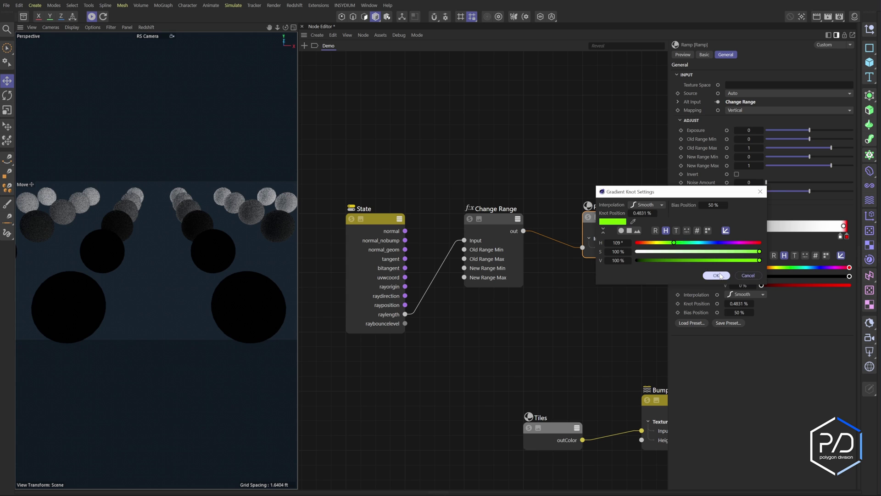
left_click(716, 275)
Position the black ramp knot at 1% and the white knot at 99%
double_click(736, 304)
type("1")
key("Return")
left_click(840, 237)
double_click(736, 303)
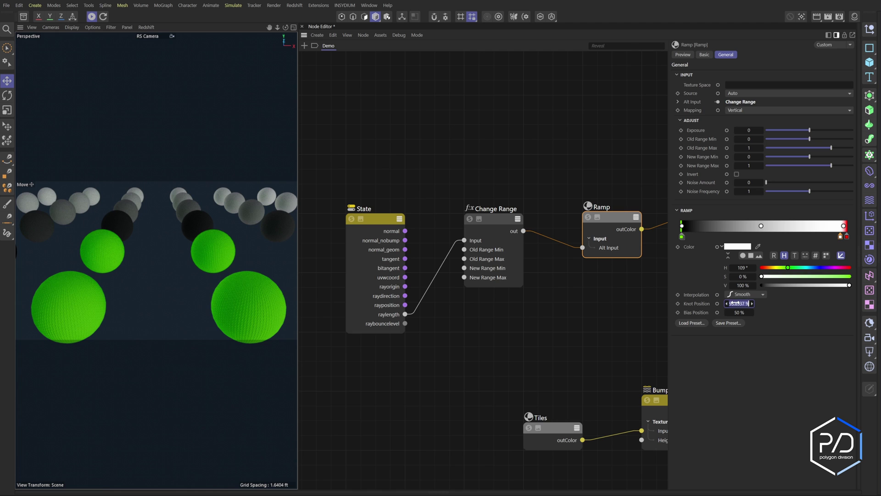
type("99")
key("Return")
Step Change Range's Old Range Min down from 150 to 100
left_click(501, 216)
left_click(751, 92)
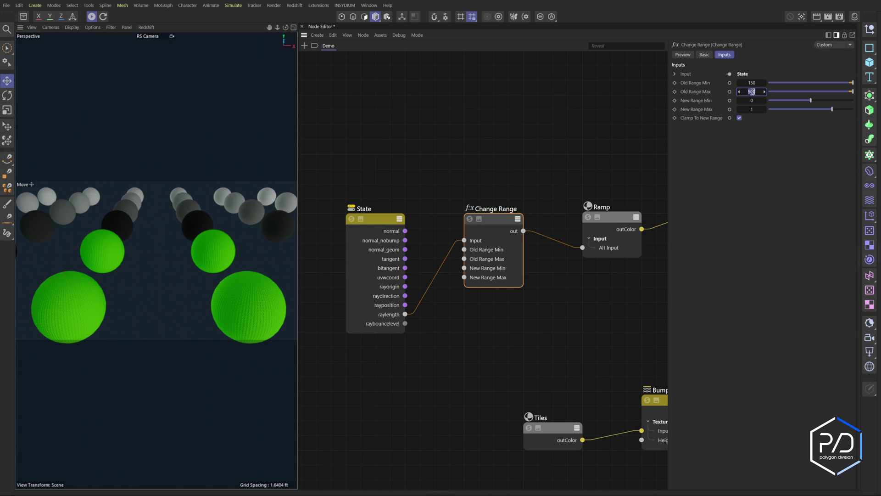
key("Up")
key("Up")
key("Up")
key("Up")
key("Up")
key("Up")
key("Up")
key("Up")
key("Down")
key("Down")
key("Down")
key("Down")
key("Down")
key("Down")
key("Down")
key("Down")
key("Down")
key("Down")
key("Down")
key("Down")
key("Down")
key("Down")
key("Down")
key("Down")
key("Down")
key("Down")
key("Down")
key("Down")
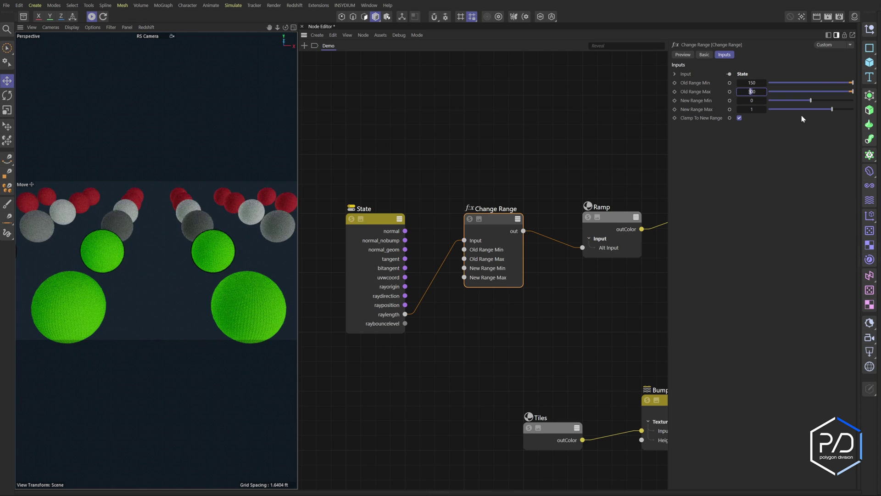
key("Up")
key("Up")
key("Up")
key("Up")
left_click(749, 82)
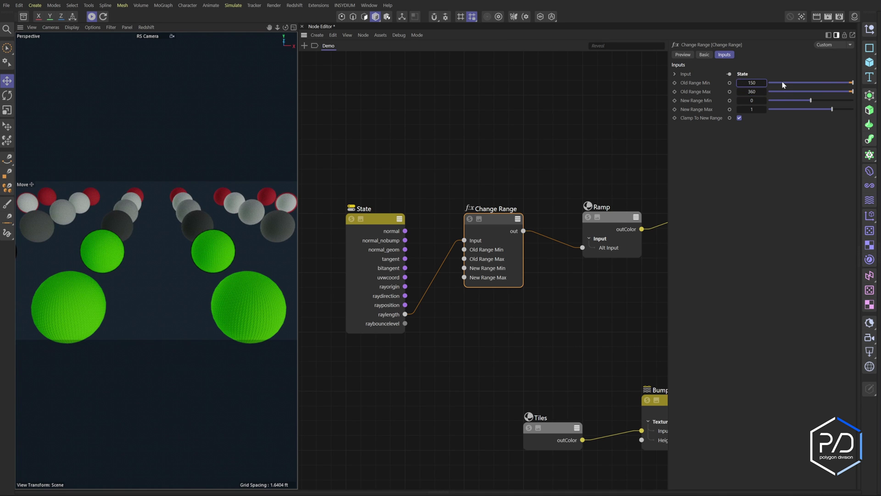
key("Down")
key("Down")
key("Down")
key("Down")
key("Down")
key("Down")
key("Up")
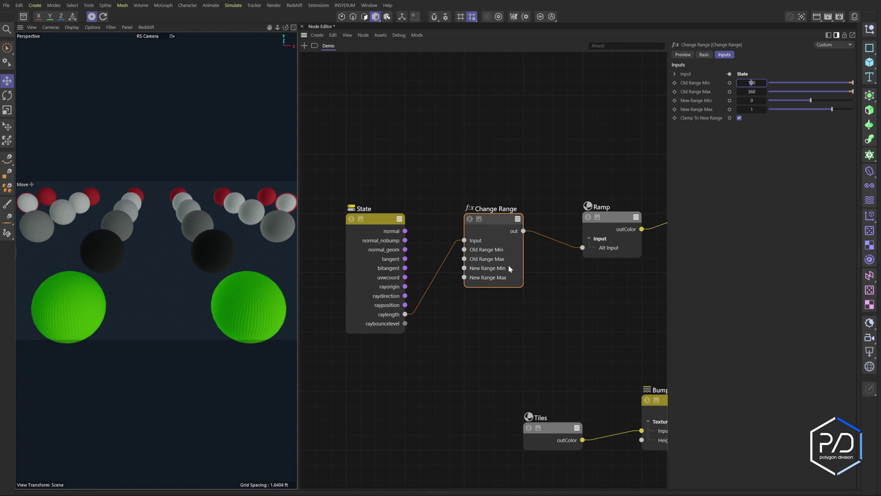
Rename the Ramp node to 'Checker'
double_click(609, 207)
type("Checker")
key("Return")
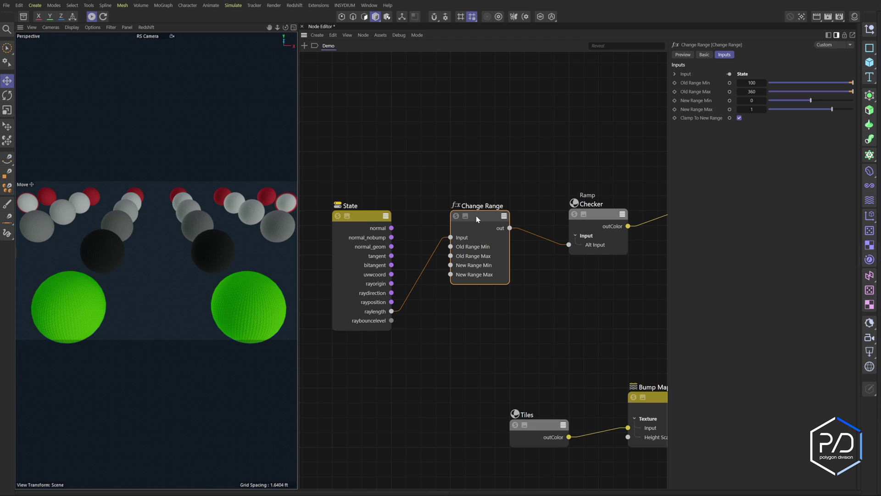
Add a Float Value node and duplicate it into a column of four
double_click(428, 146)
type("value")
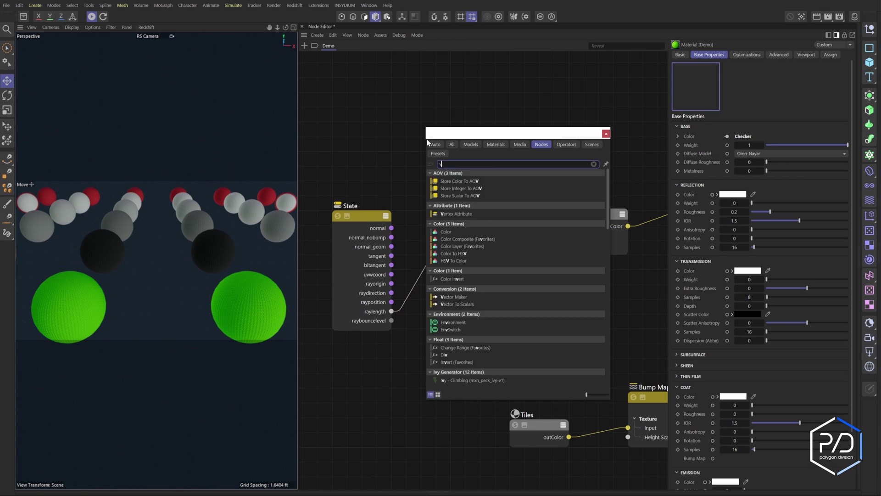
key("Return")
scroll(437, 137, "down", 2)
middle_click_drag(448, 79, 469, 156)
left_click_drag(447, 189, 404, 162)
left_click_drag(404, 163, 404, 202, "ctrl")
Colour all four Float nodes red via Basic > Color
left_click_drag(445, 214, 391, 77)
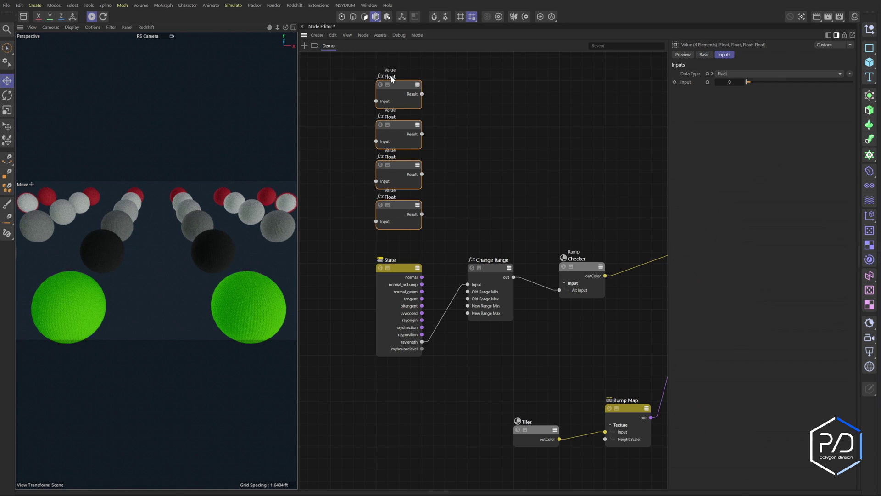
left_click(705, 54)
left_click(731, 90)
left_click(706, 132)
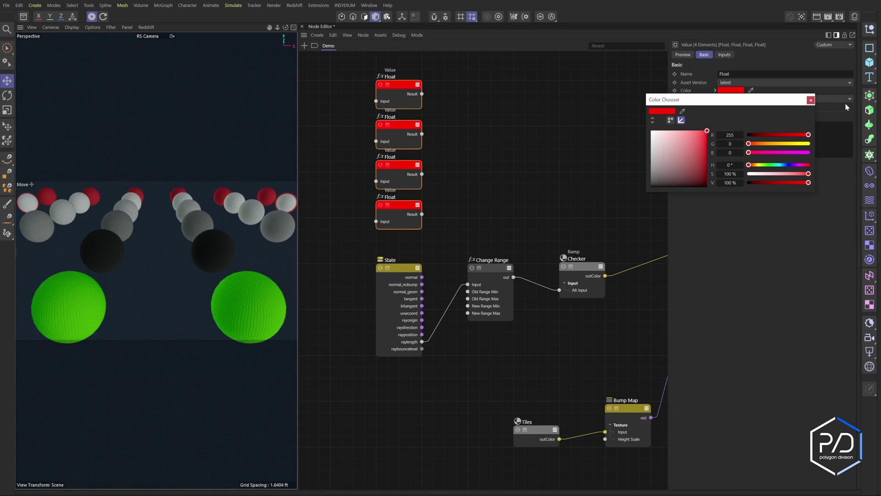
left_click(811, 100)
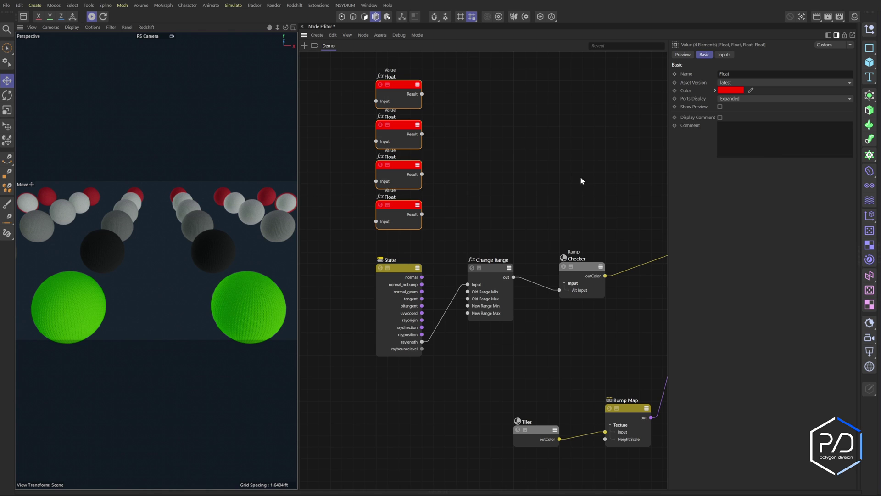
Rename the four Float nodes Near, Far, Min and Max
double_click(392, 77)
type("Near")
double_click(391, 117)
type("Far")
double_click(391, 157)
type("Min")
double_click(390, 197)
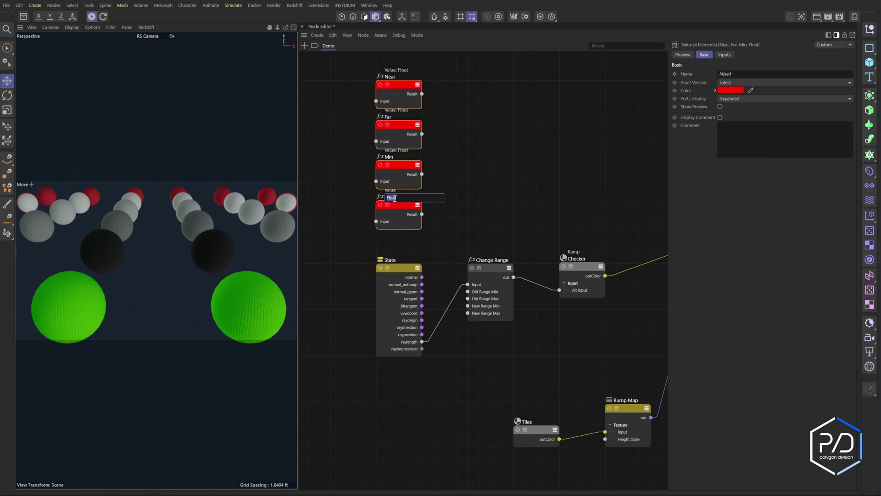
type("Max")
key("Return")
Wire Near, Far, Min, Max into Change Range's Old Range Min/Max and New Range Min/Max
middle_click_drag(497, 248, 486, 243)
left_click_drag(410, 89, 457, 286)
left_click_drag(411, 128, 458, 294)
left_click_drag(411, 168, 457, 300)
left_click_drag(411, 209, 457, 307)
Switch Near and Far to Int data type and set Max to 1
left_click(398, 90)
left_click(728, 56)
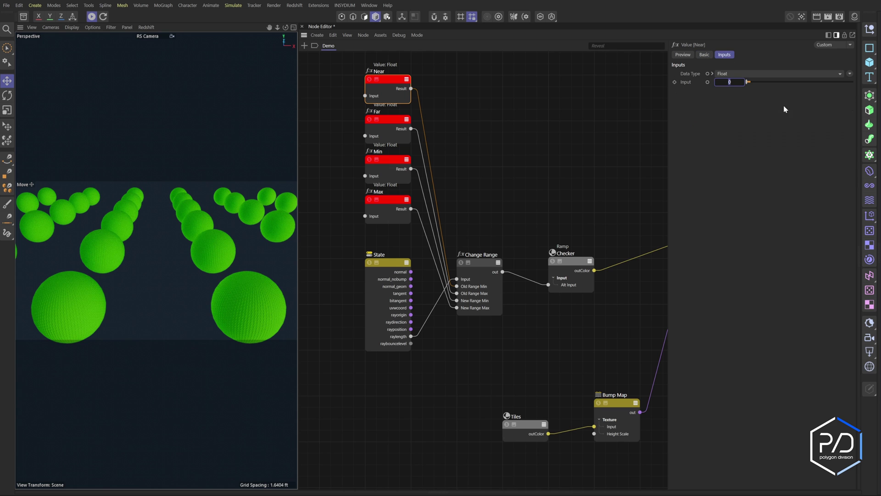
left_click(342, 78)
left_click_drag(342, 78, 381, 133)
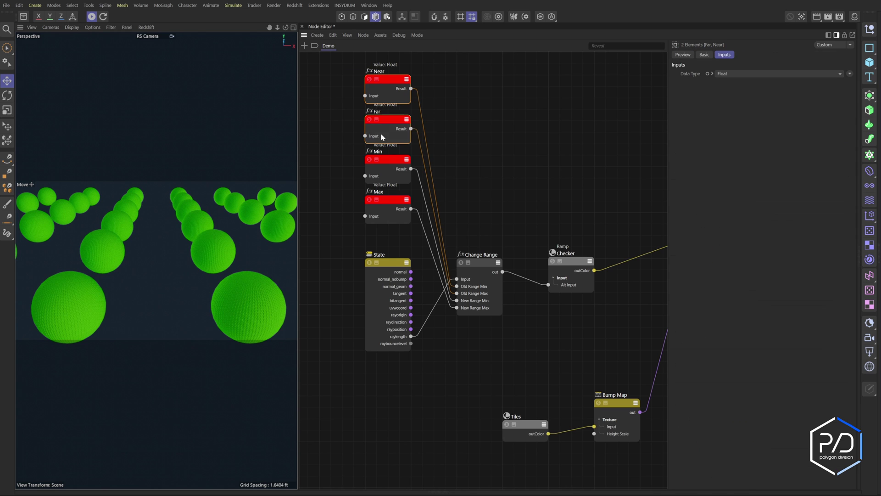
left_click(734, 74)
left_click(734, 138)
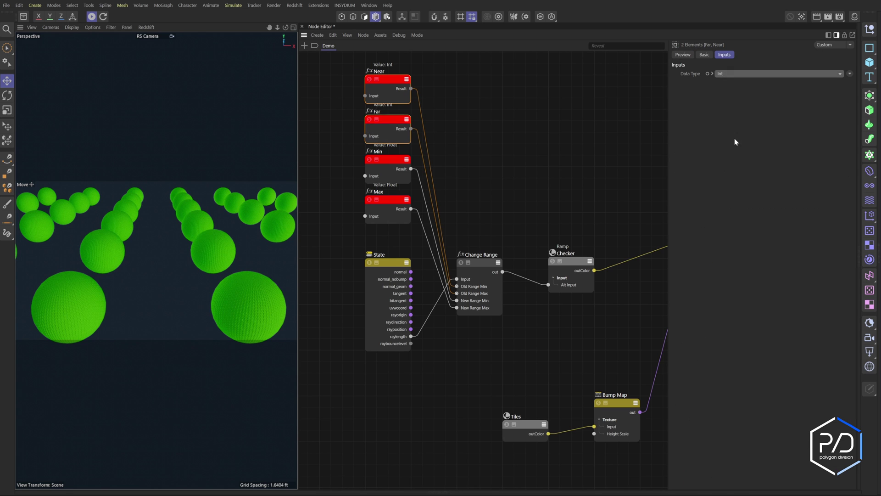
left_click(394, 130, "ctrl")
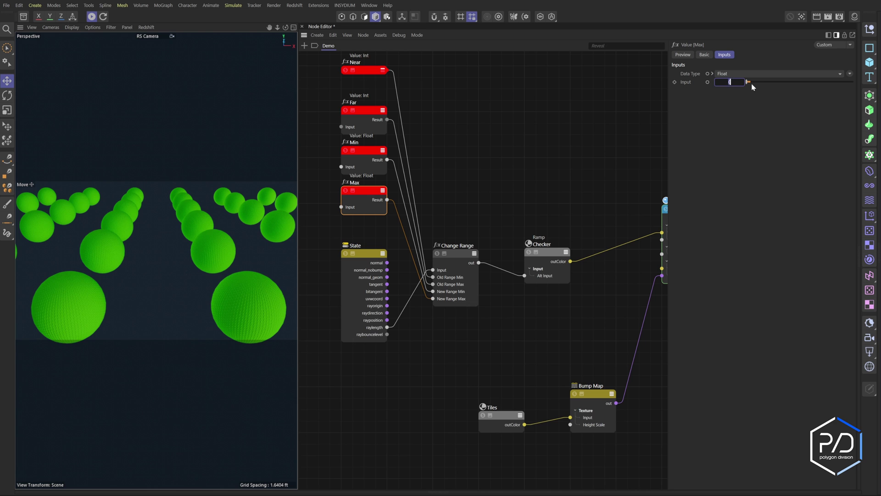
key("Return")
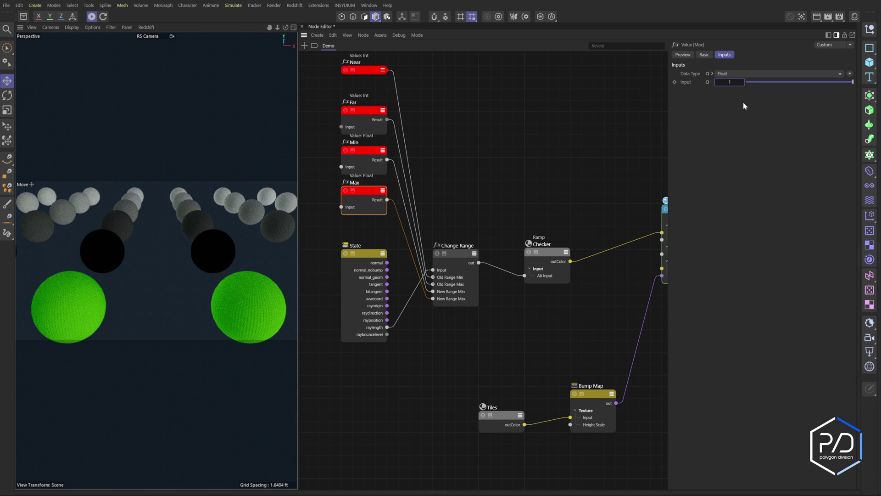
Set the Near value to 101 and the Far value to 370
left_click(379, 74)
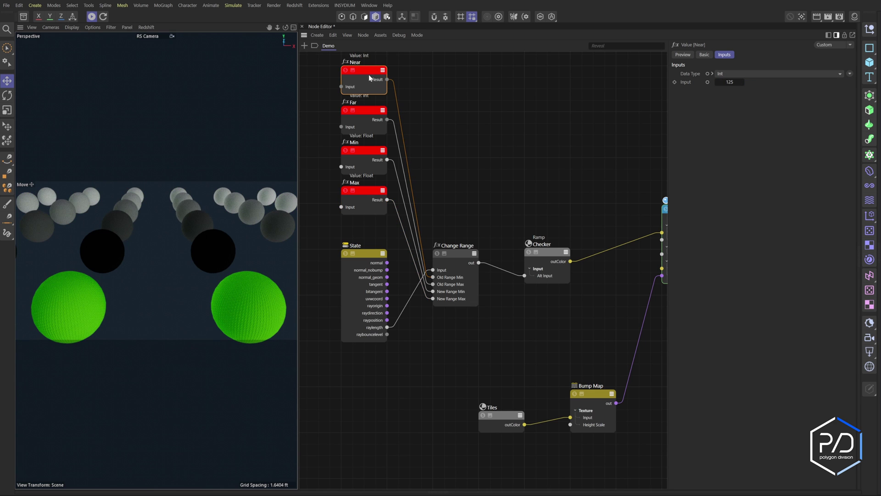
left_click(742, 82)
left_click_drag(742, 81, 731, 82)
left_click(361, 113)
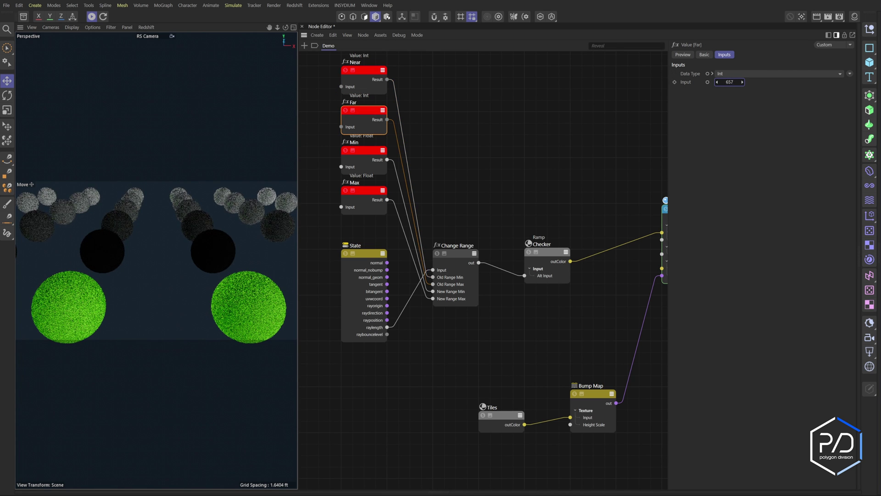
type("370")
key("Return")
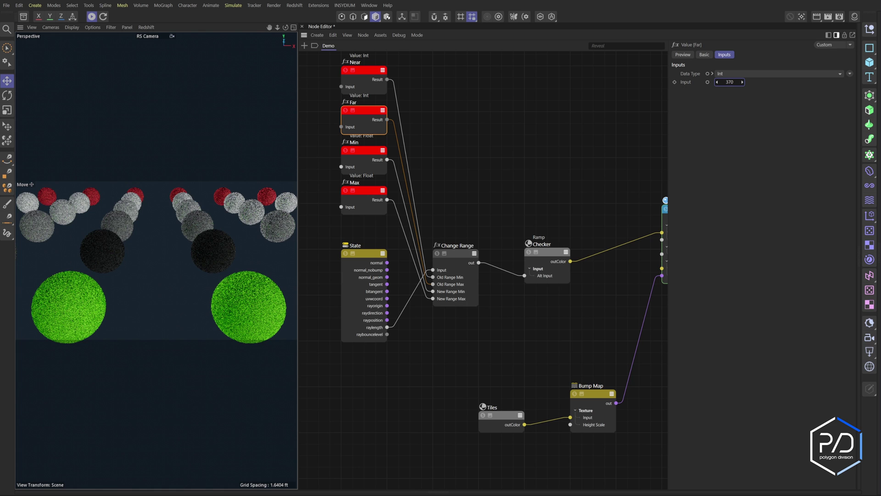
Review the Min, Max and Far value nodes' settings
left_click(370, 168)
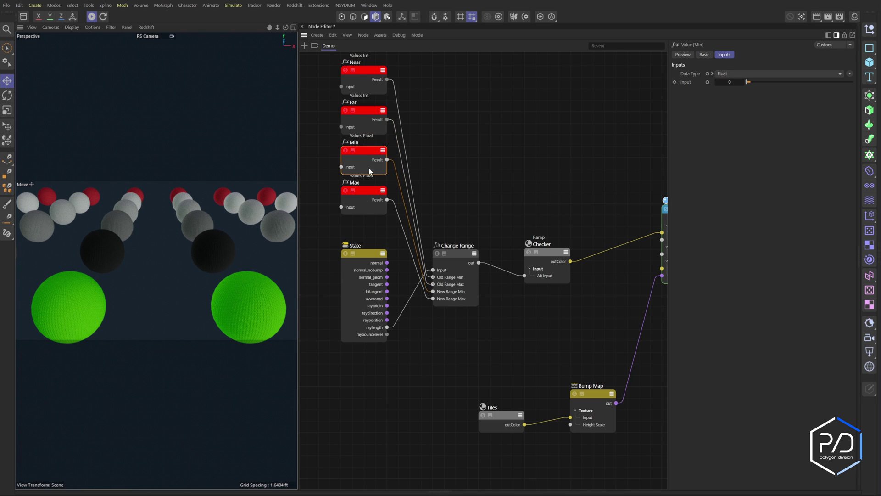
left_click(362, 194)
left_click(364, 111)
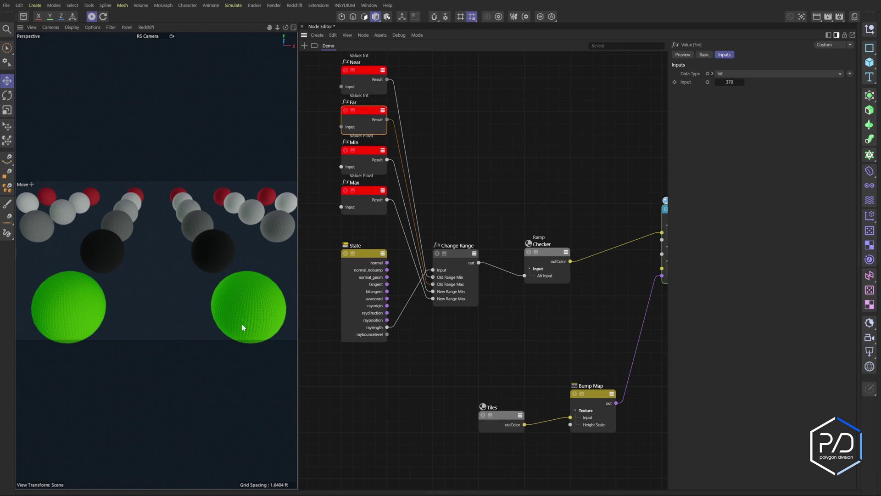
scroll(547, 285, "down", 2)
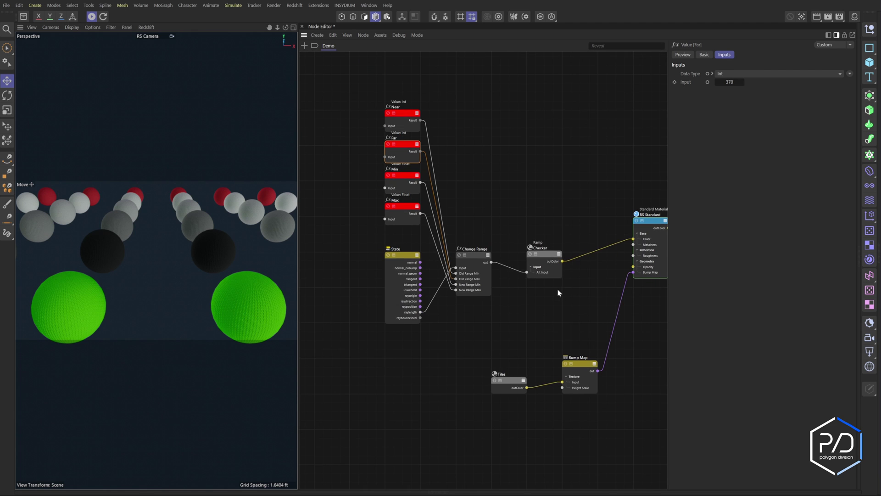
Group the seven distance-calculation nodes in a scaffold named 'Dis Calc'
left_click_drag(569, 306, 381, 98)
right_click(476, 255)
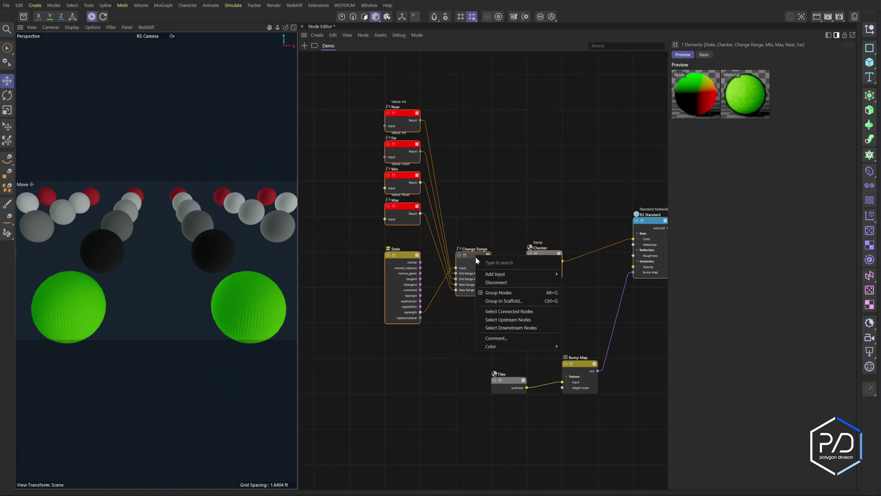
left_click(496, 302)
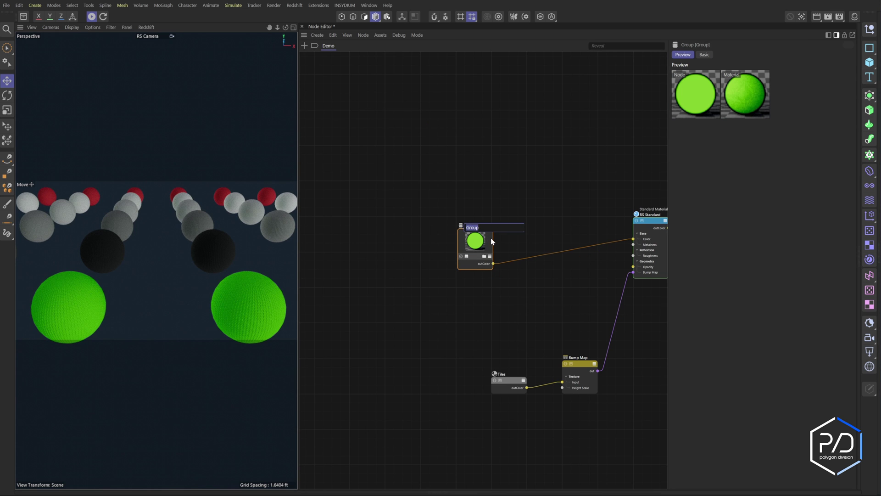
type("Dis Calc")
key("Return")
Colour the Dis Calc group blue with H 220, S 100, V 100
left_click(704, 55)
left_click(727, 91)
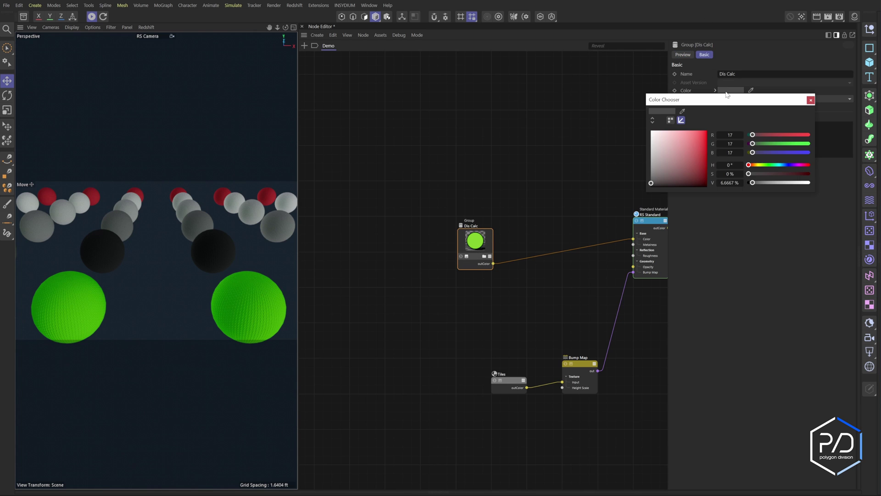
left_click(735, 165)
type("220")
key("Tab")
type("100")
key("Tab")
type("100")
key("Return")
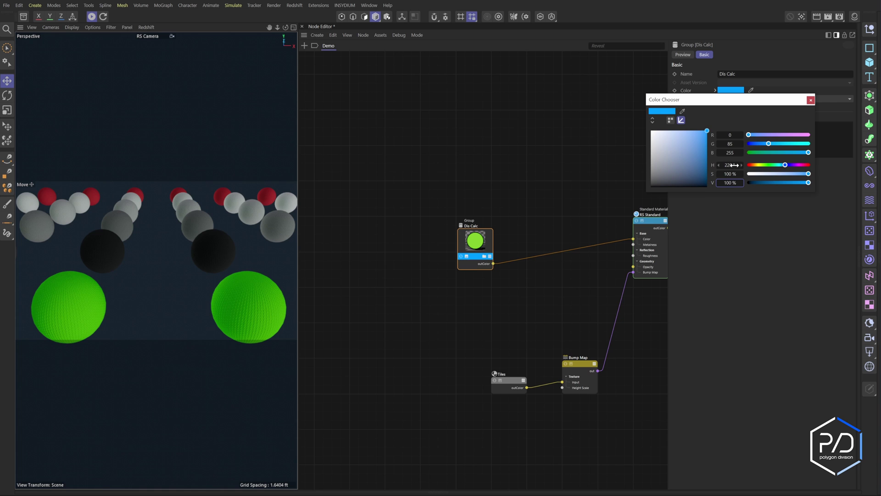
left_click(811, 101)
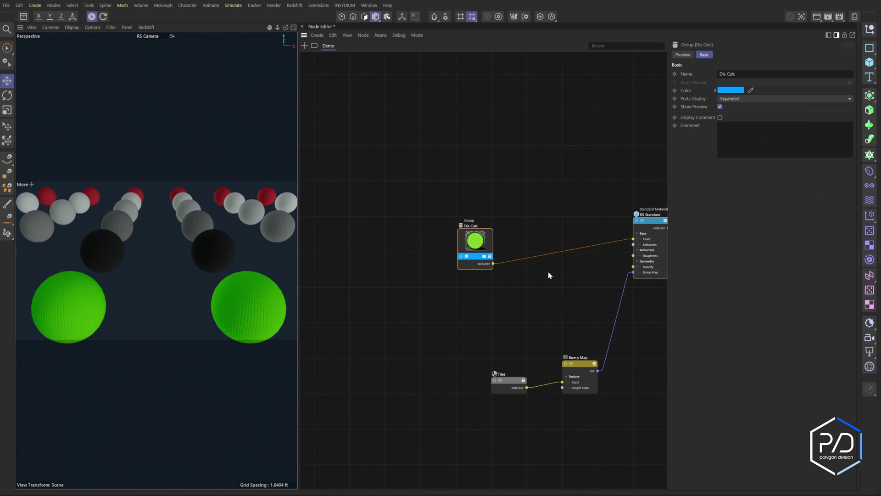
double_click(483, 258)
Nudge the Dis Calc group node down in the Demo graph, then go back inside it
left_click(334, 47)
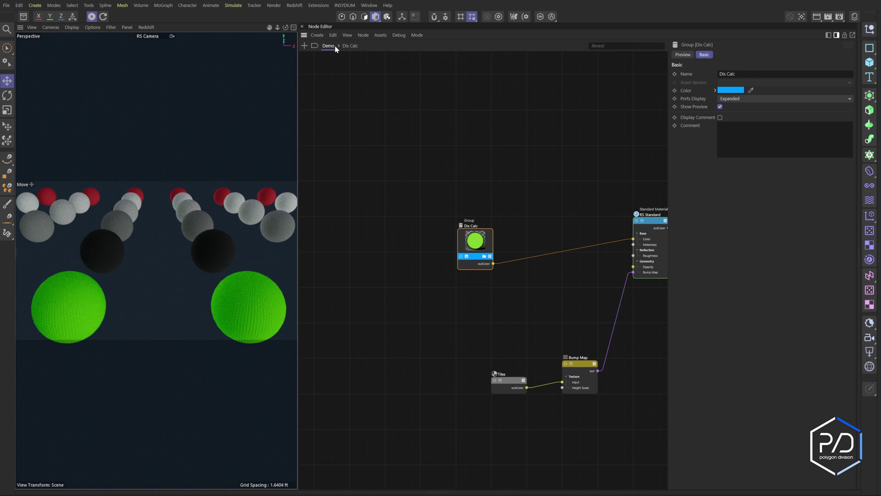
left_click_drag(473, 245, 471, 277)
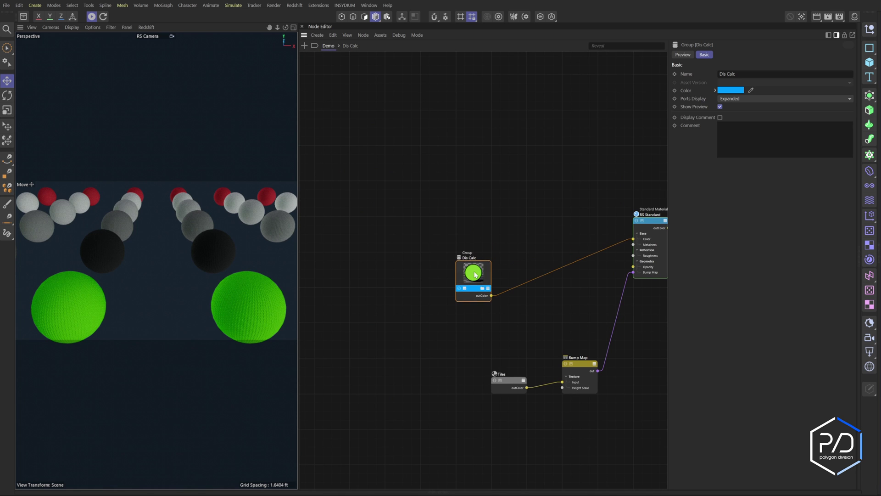
left_click(350, 46)
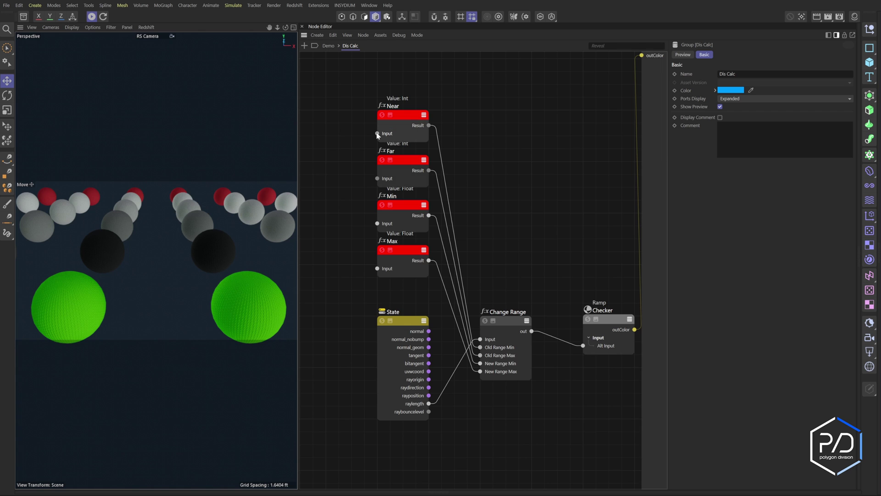
Add the Near, Far, Min and Max value nodes' inputs as new group inputs
right_click(377, 133)
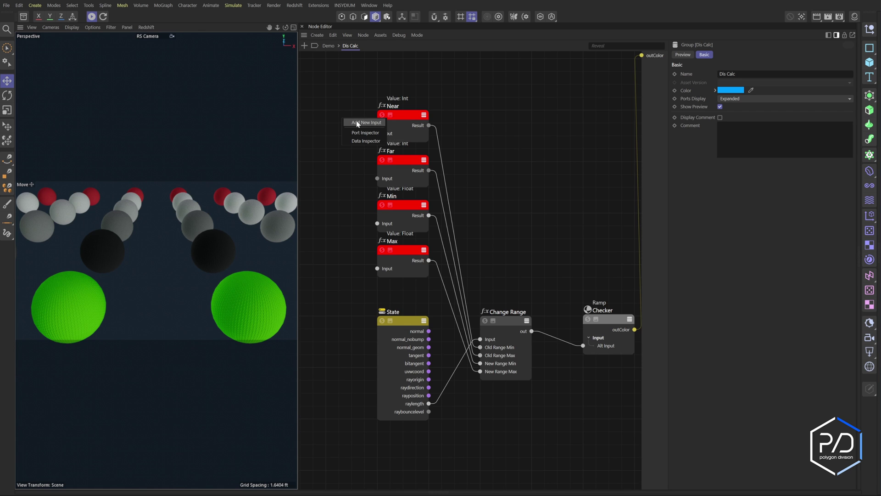
left_click(357, 123)
right_click(377, 179)
left_click(357, 168)
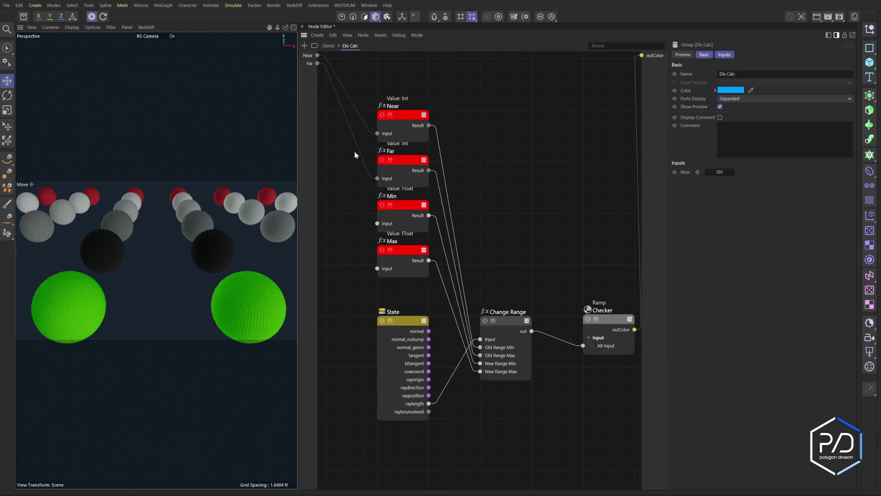
right_click(378, 224)
left_click(358, 213)
right_click(377, 269)
left_click(371, 245)
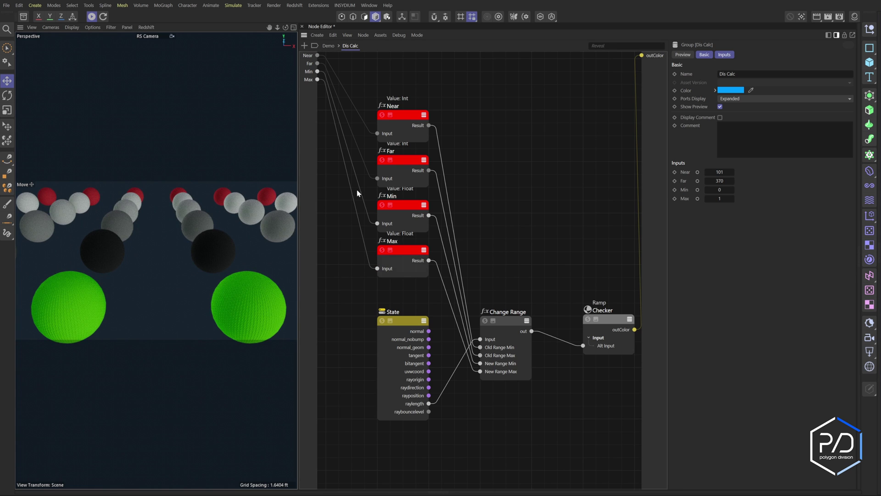
Back in the Demo graph, show only the group's exposed inputs: Near 101, Far 370, Min 0, Max 1
left_click(329, 46)
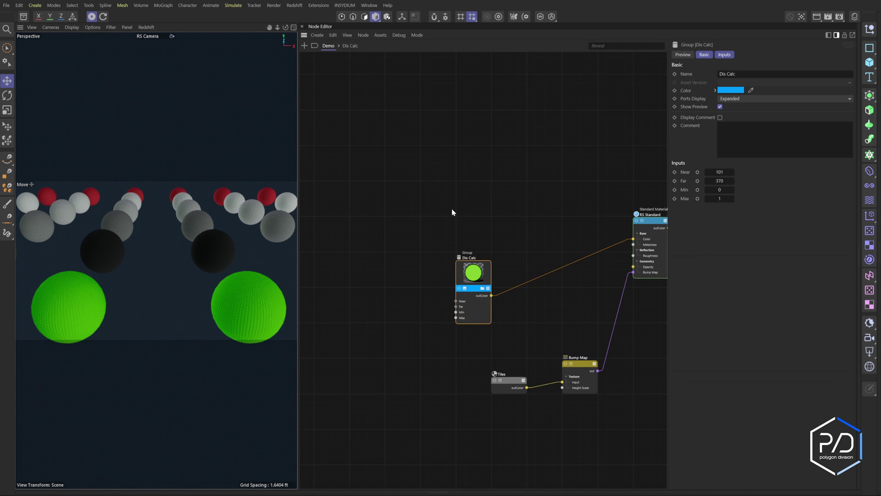
left_click(724, 55)
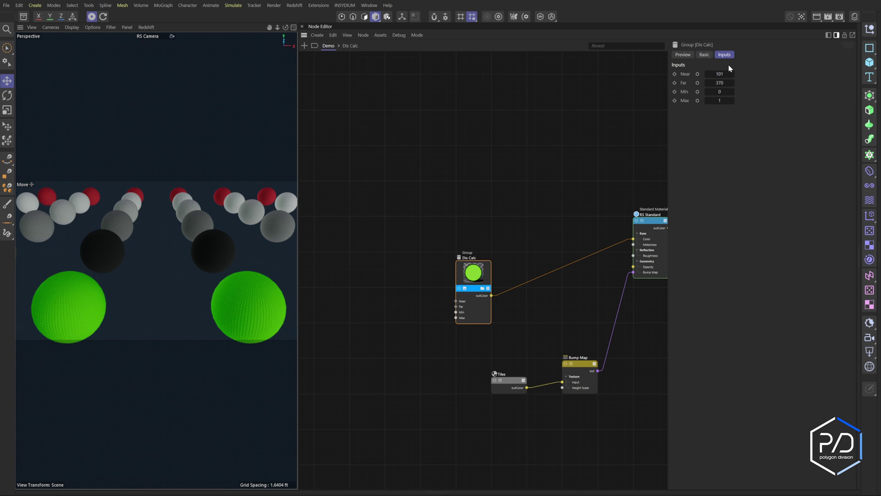
middle_click_drag(578, 304, 558, 271)
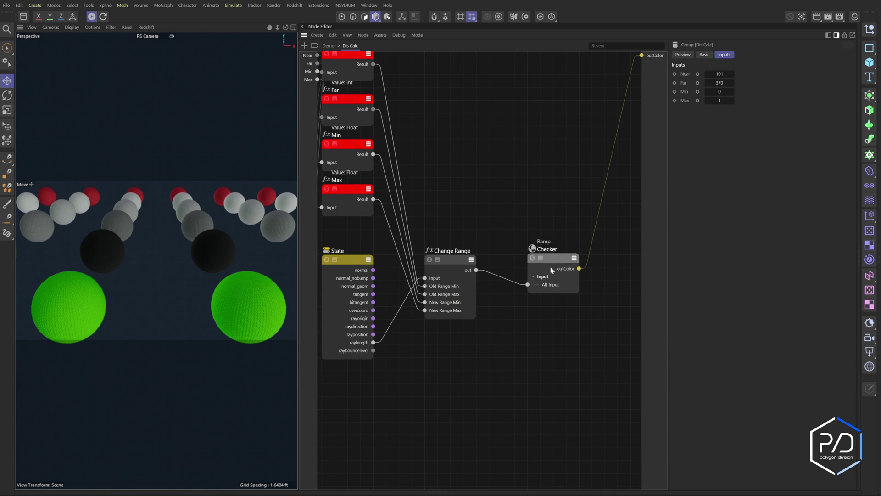
Add a Ramp node above the Checker ramp, name it Mask, and hide its preview
left_click(551, 259)
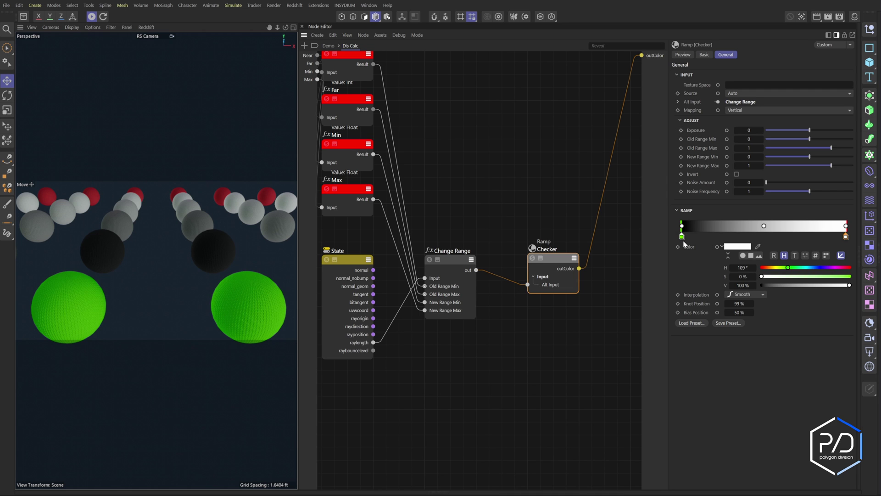
double_click(529, 182)
type("ramp")
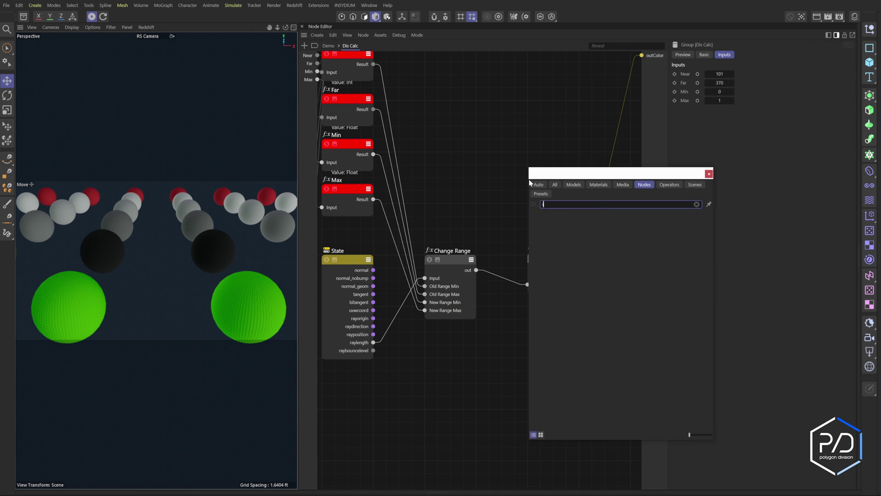
key("Return")
key("Return")
left_click_drag(528, 180, 554, 191)
double_click(541, 148)
type("Mask")
key("Return")
left_click(541, 192)
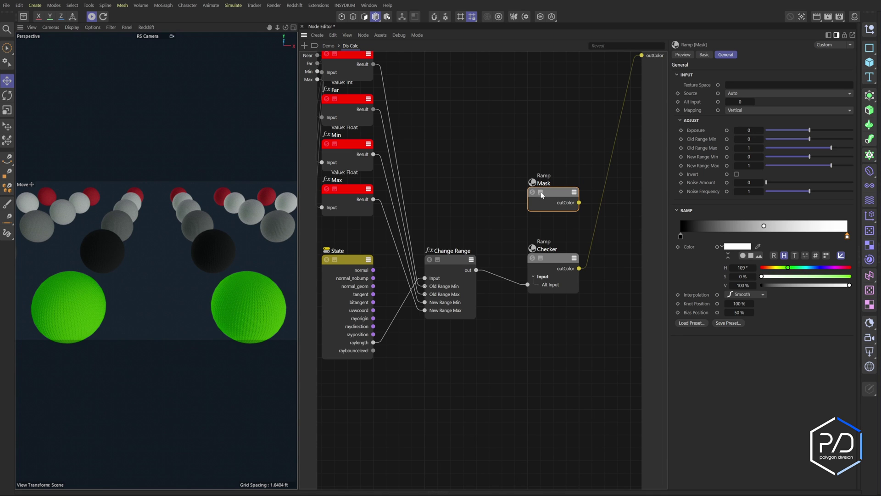
Back in the Demo graph, set the Dis Calc group's Max input to 0.5
left_click(461, 260)
left_click(439, 155)
left_click(329, 47)
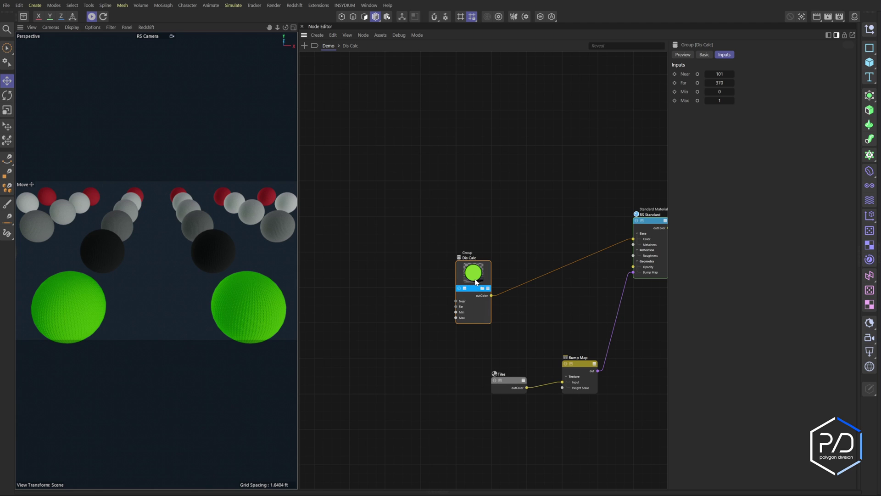
left_click(719, 101)
type(".5")
key("Return")
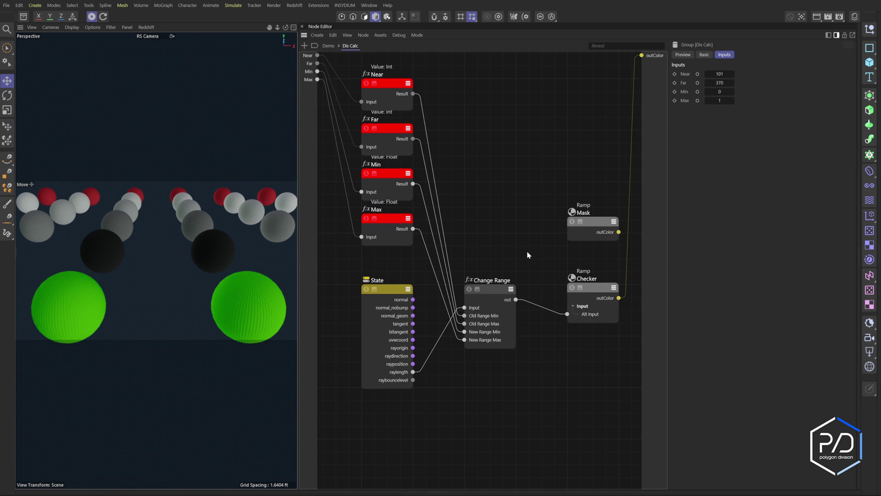
Duplicate Change Range above the original and wire Near and Far into its Old Range Min and Max
middle_click_drag(527, 250, 521, 252)
left_click(486, 290)
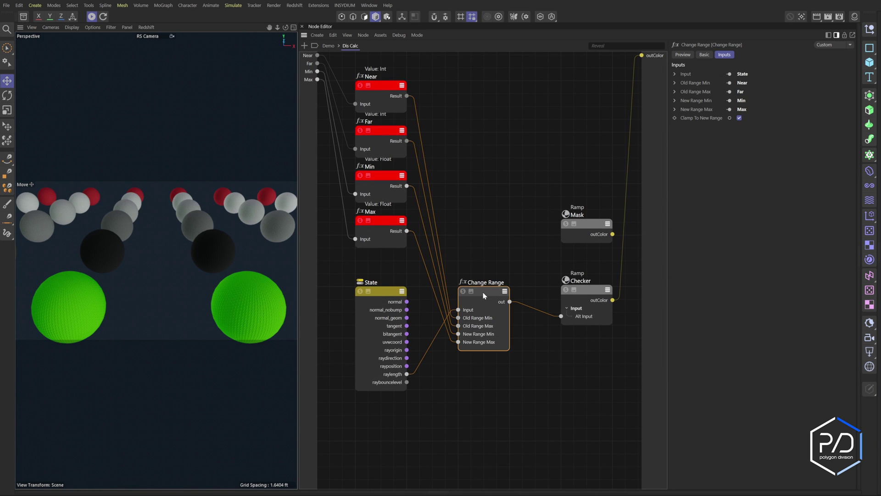
left_click_drag(486, 290, 485, 192, "ctrl")
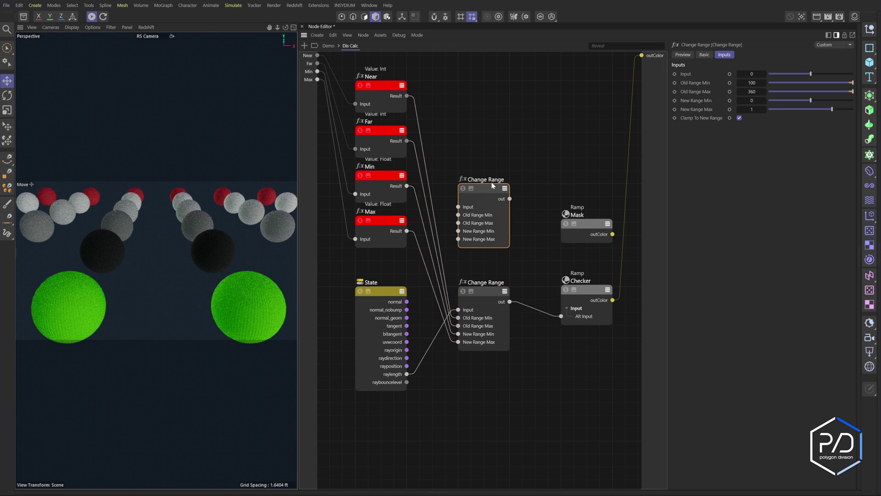
left_click_drag(406, 96, 458, 215)
left_click_drag(407, 141, 458, 222)
Connect the new Change Range to Mask's Alt Input, feed it State raylength, and move Checker above Mask
left_click(504, 236)
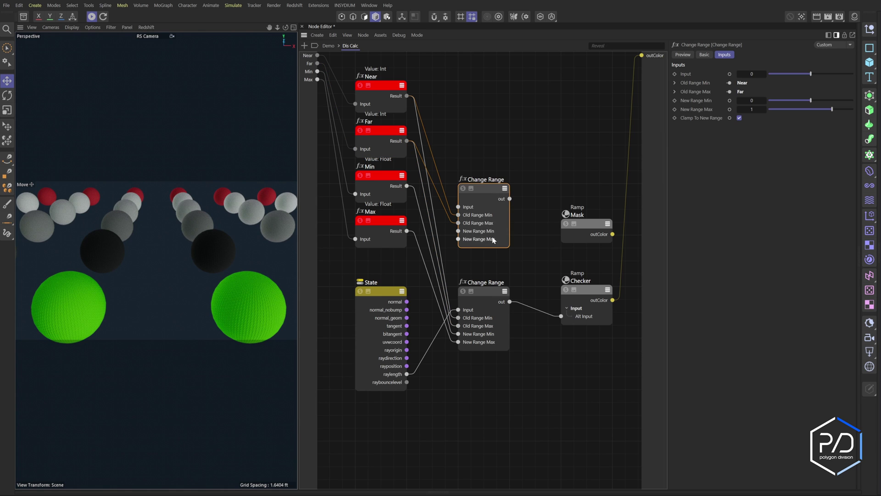
left_click(569, 226)
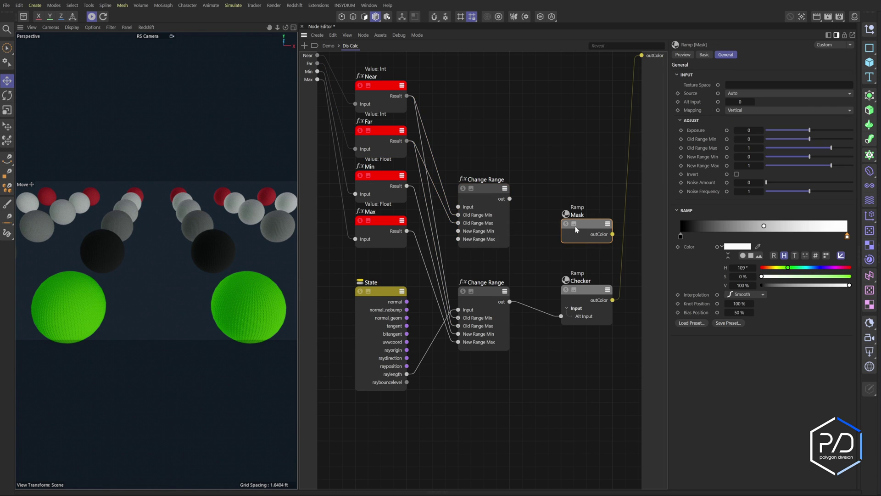
left_click(718, 103)
left_click_drag(561, 250, 511, 199)
left_click_drag(458, 207, 407, 374)
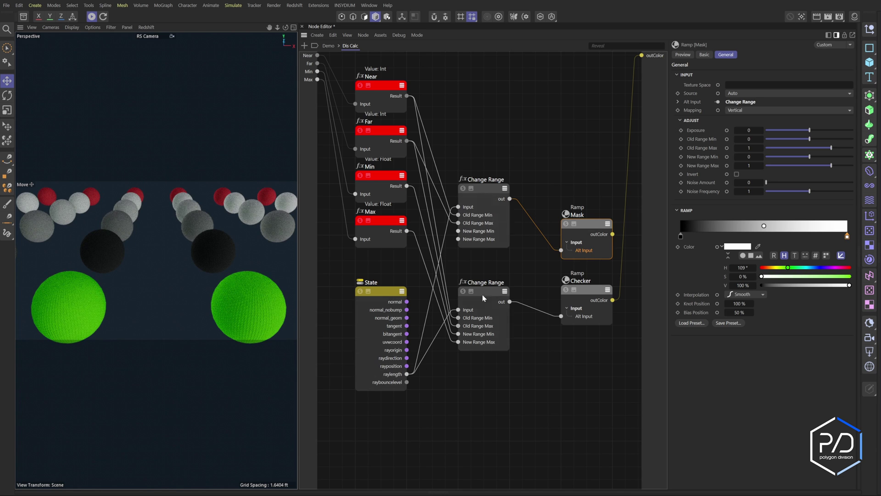
left_click(504, 244)
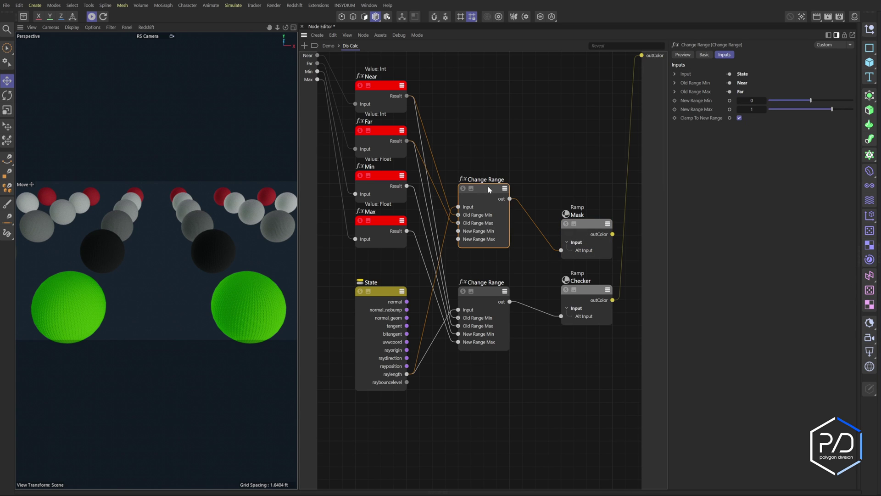
left_click_drag(590, 283, 590, 176)
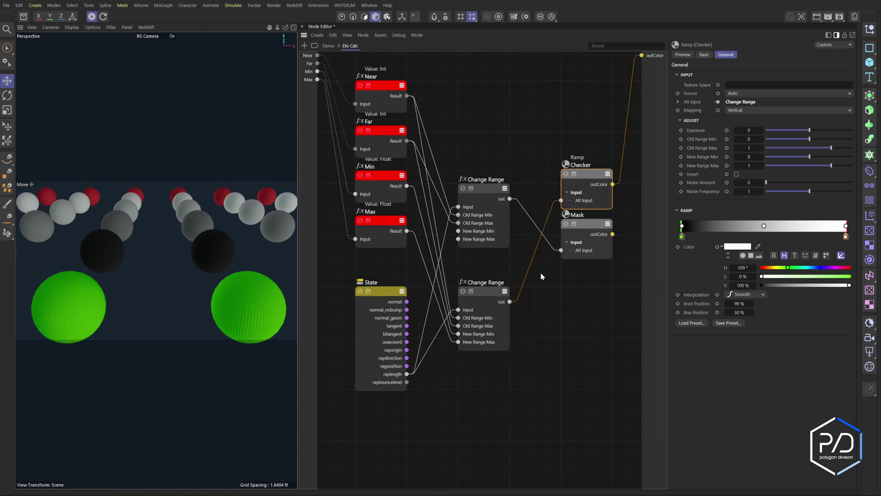
Feed the upper Change Range into Checker and the lower into Mask, and add Mask's colour as a second group output
left_click_drag(553, 251, 590, 286)
left_click(561, 250)
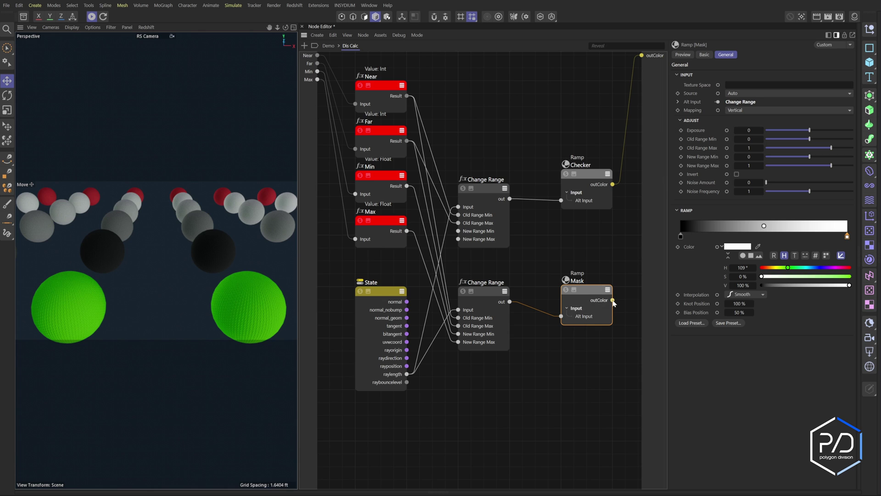
left_click_drag(648, 201, 658, 177)
left_click(664, 182)
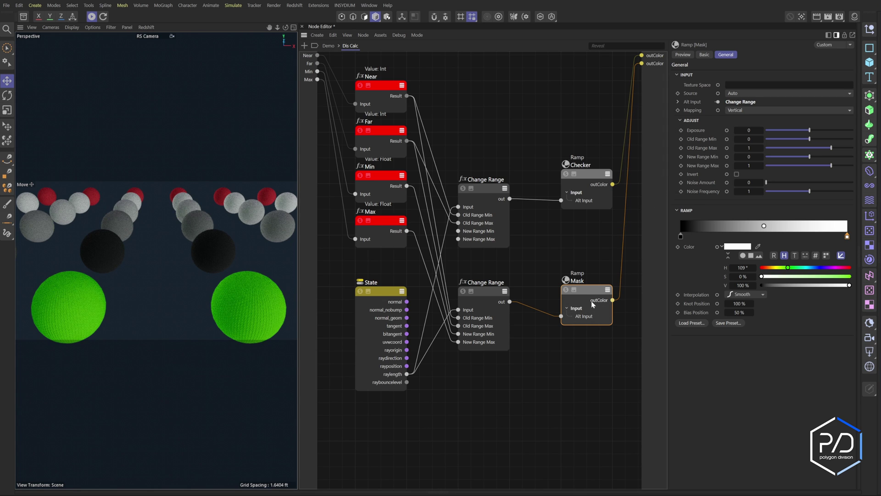
Rename the group outputs to Checker and Mask
double_click(657, 64)
type("Mask")
double_click(652, 57)
type("Checker")
key("Return")
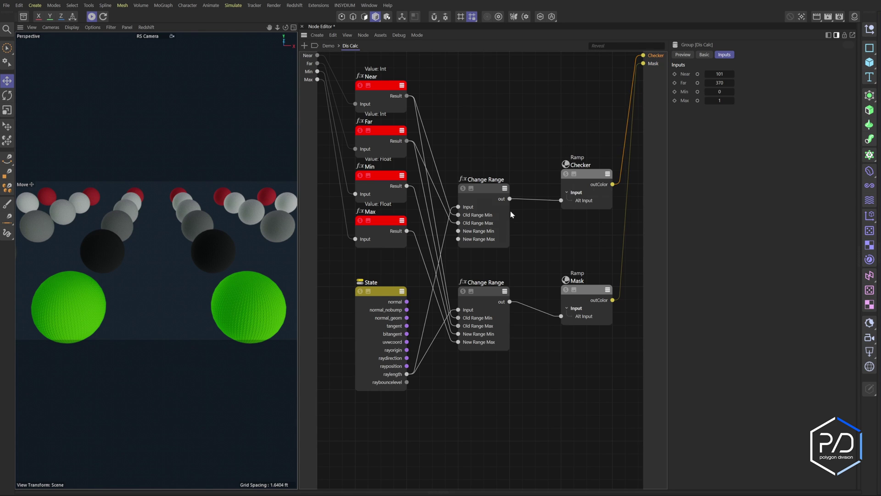
left_click(502, 218)
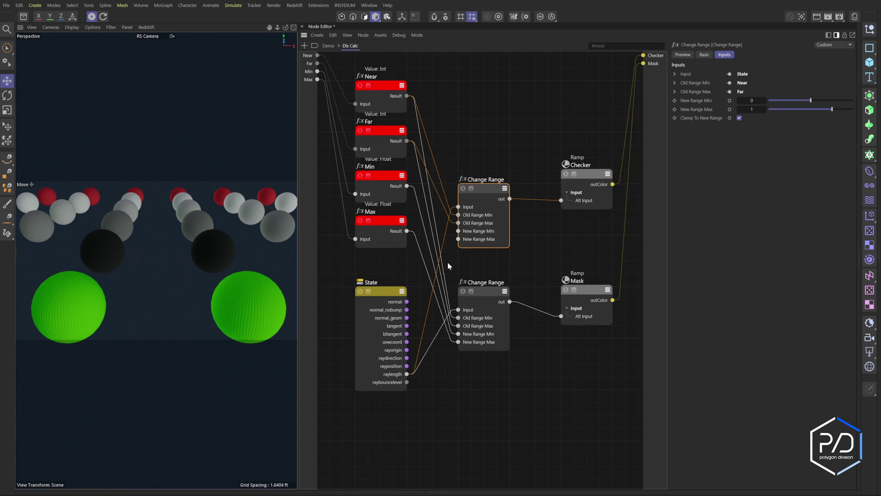
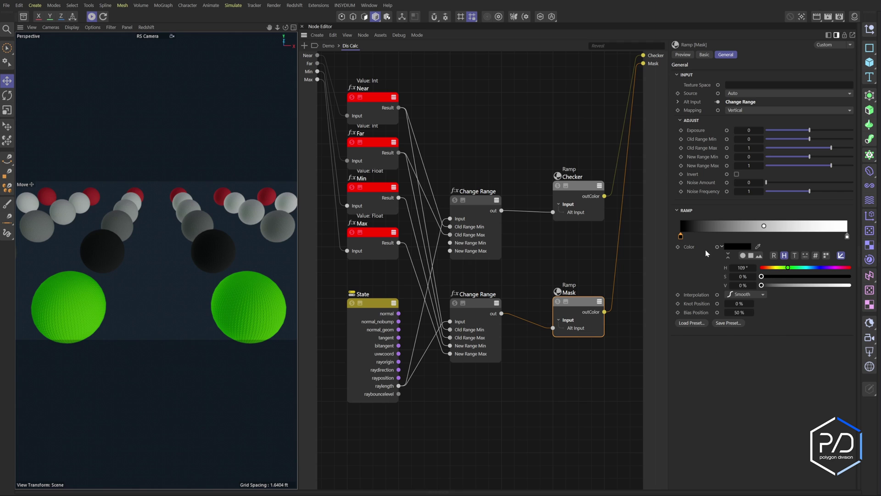
Expose the Mask ramp's Knot.1 and Knot.2 Color as input ports
left_click(717, 247, "ctrl")
left_click(847, 236)
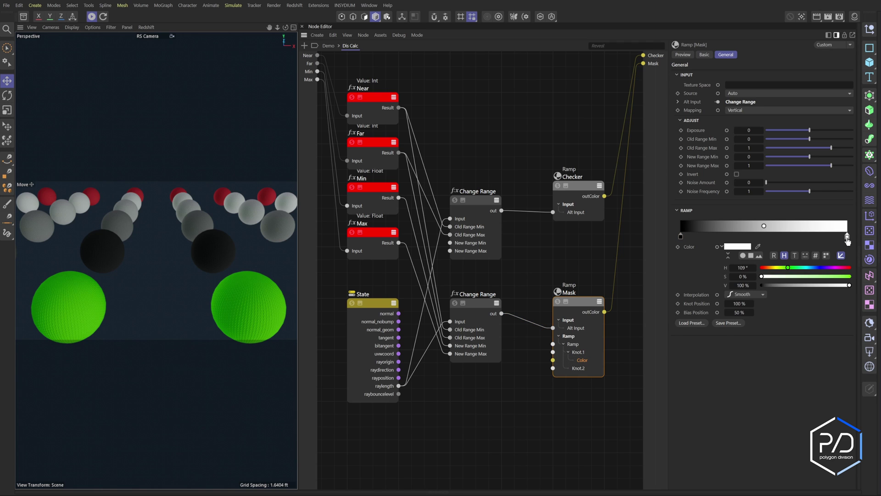
left_click(718, 247)
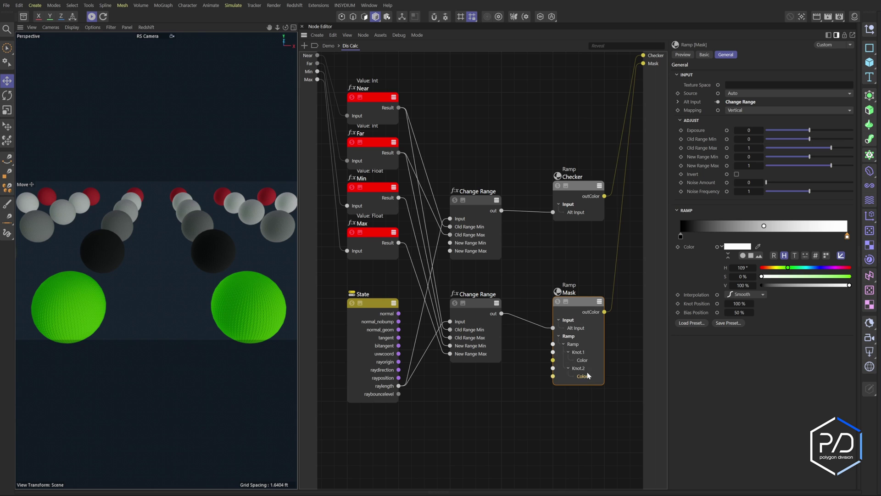
middle_click_drag(572, 402, 586, 390)
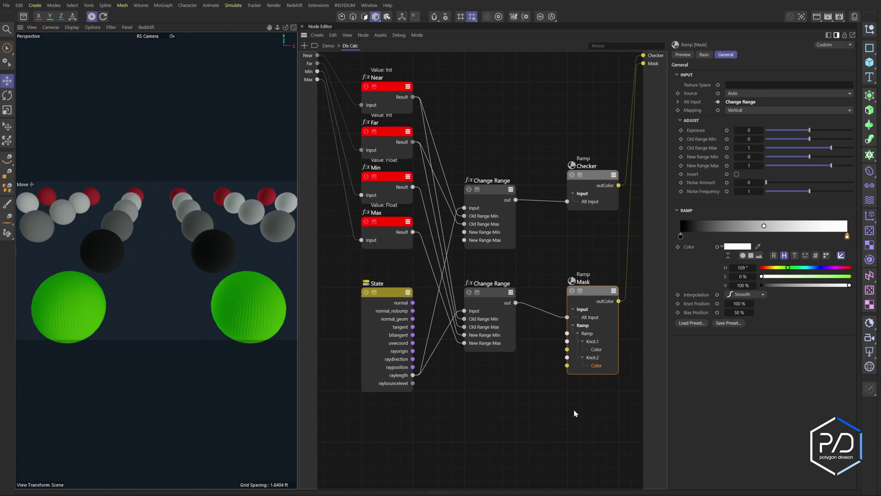
double_click(536, 256)
type("val")
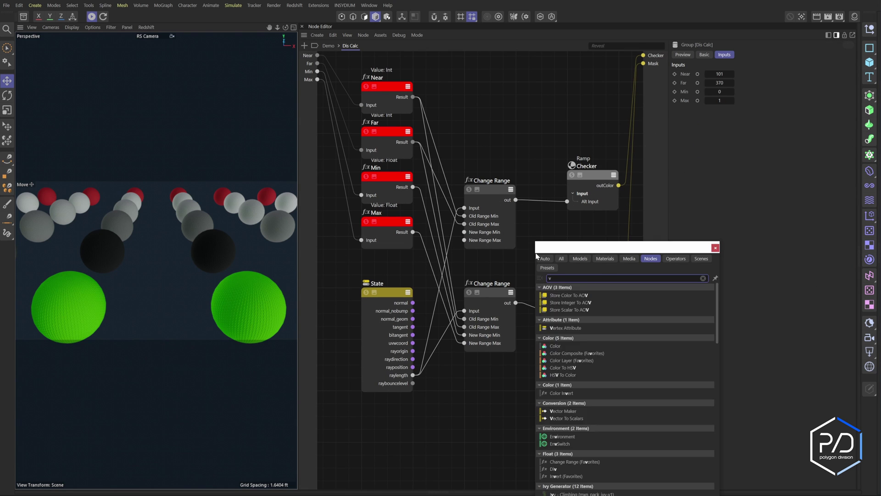
left_click_drag(556, 295, 501, 391)
left_click(474, 417)
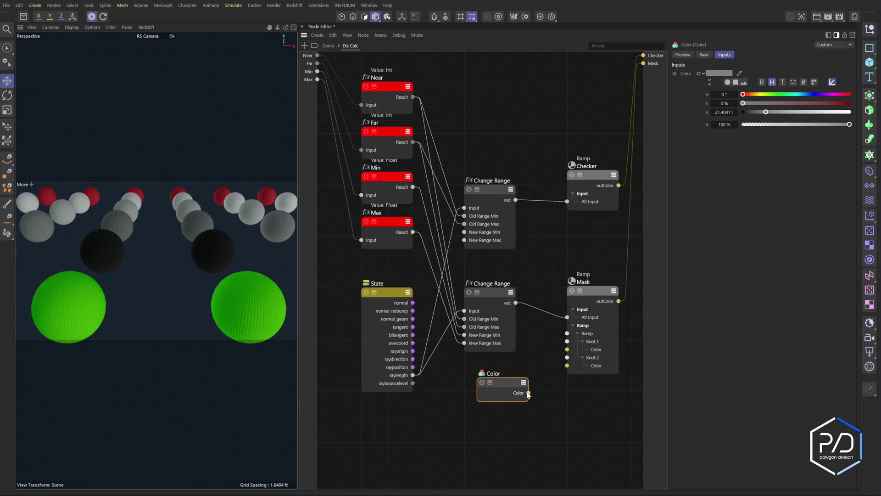
left_click_drag(528, 393, 567, 350)
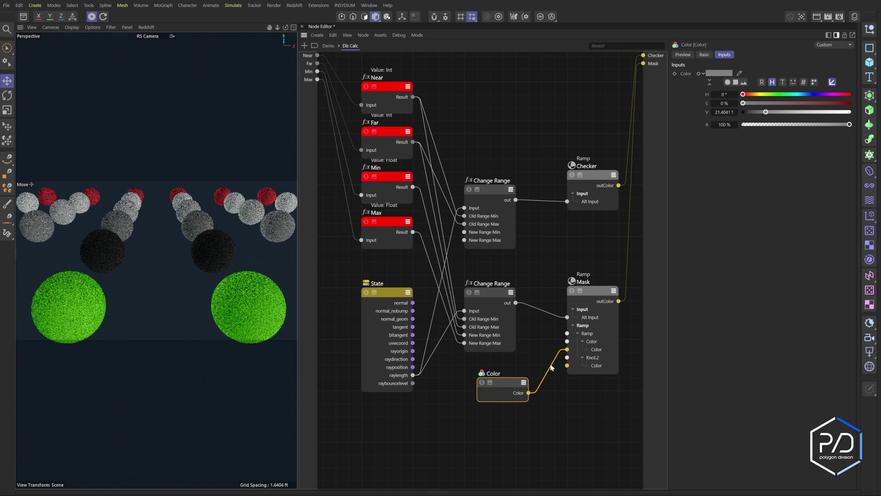
left_click(551, 365)
key("Delete")
left_click(515, 382)
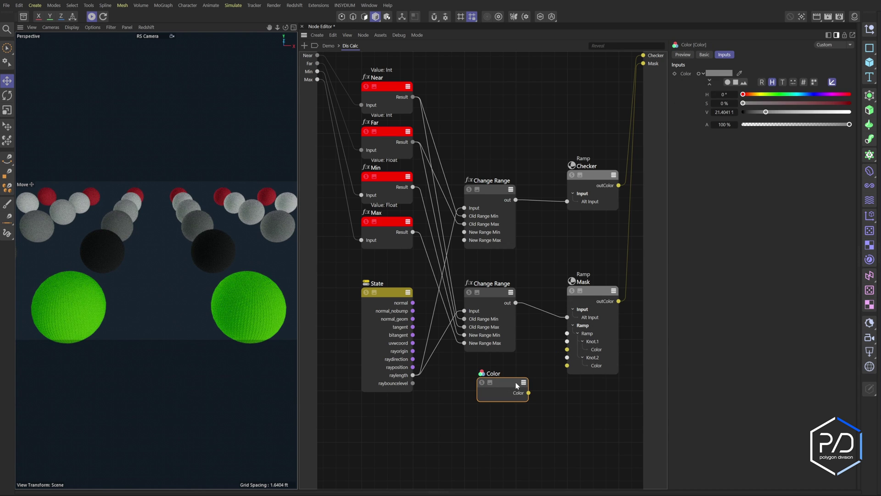
left_click(597, 294)
left_click(495, 383)
key("Delete")
Duplicate the Max value node as a Color-type value, then copy it again beneath
left_click(390, 227)
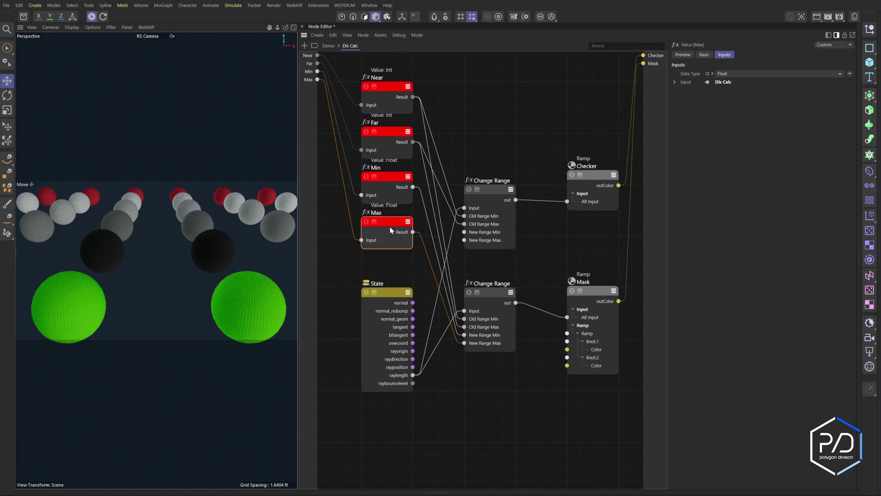
left_click_drag(391, 225, 494, 379, "ctrl")
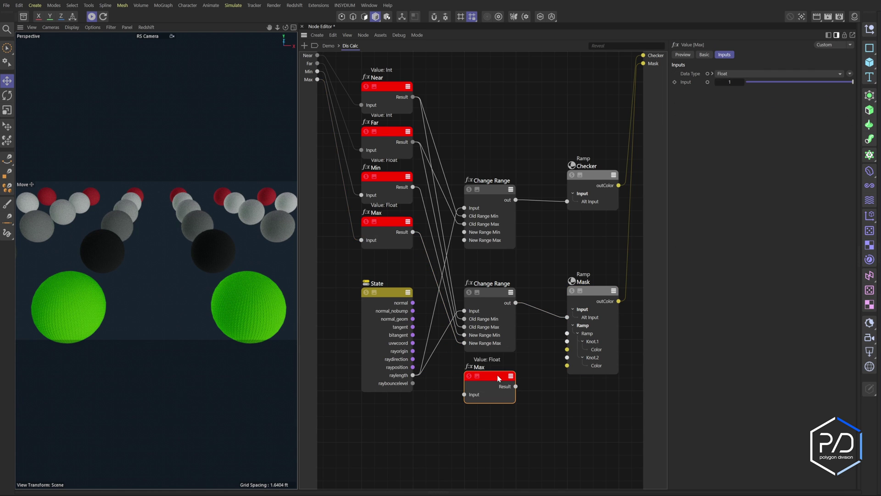
left_click(737, 75)
left_click(730, 104)
left_click(603, 288)
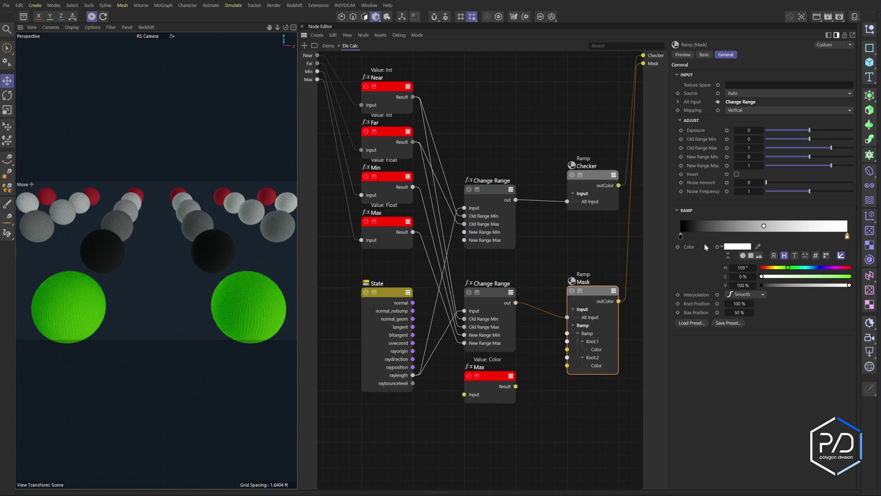
left_click(488, 379)
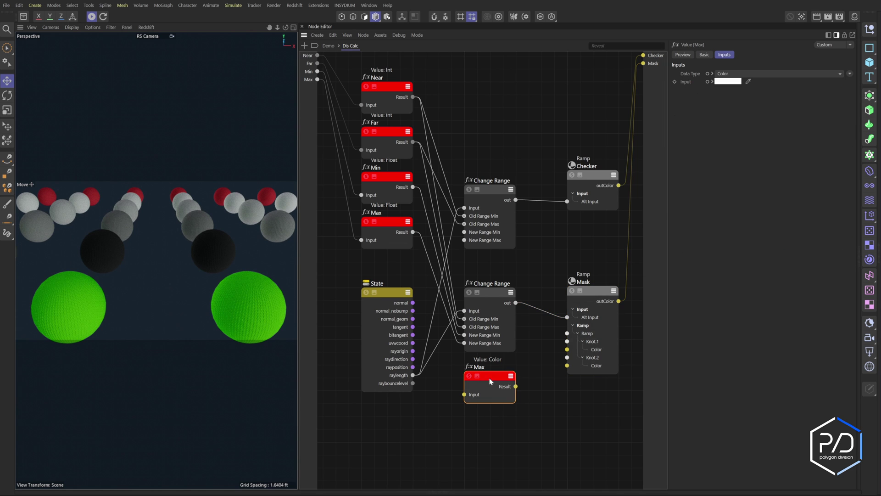
left_click_drag(489, 378, 485, 420, "ctrl")
Set the upper copy's colour to black and rename the copies 'Color Min' and 'Color Max'
right_click(729, 83)
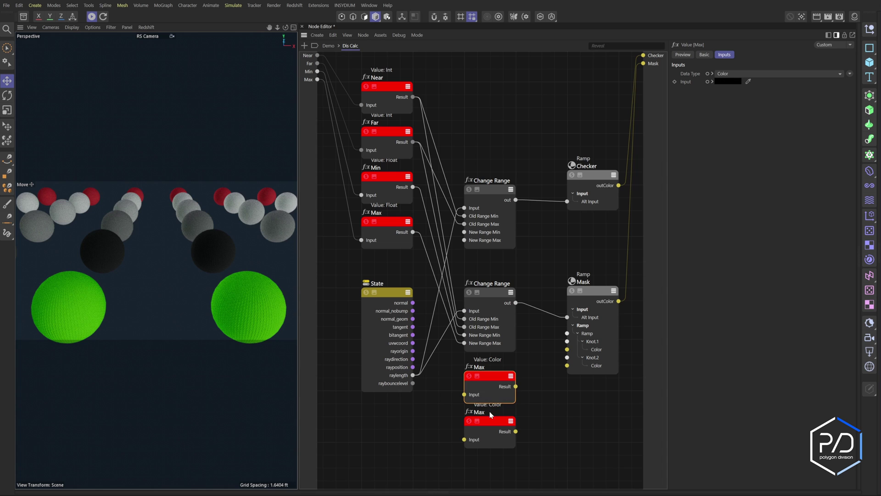
left_click(491, 419)
left_click(483, 373)
double_click(482, 369)
type("Co")
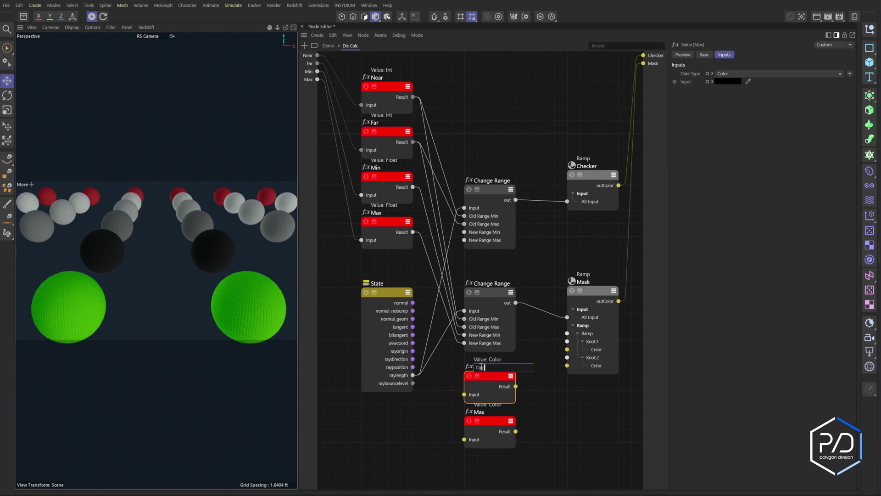
type("lor Min")
double_click(479, 412)
type("Color Ma")
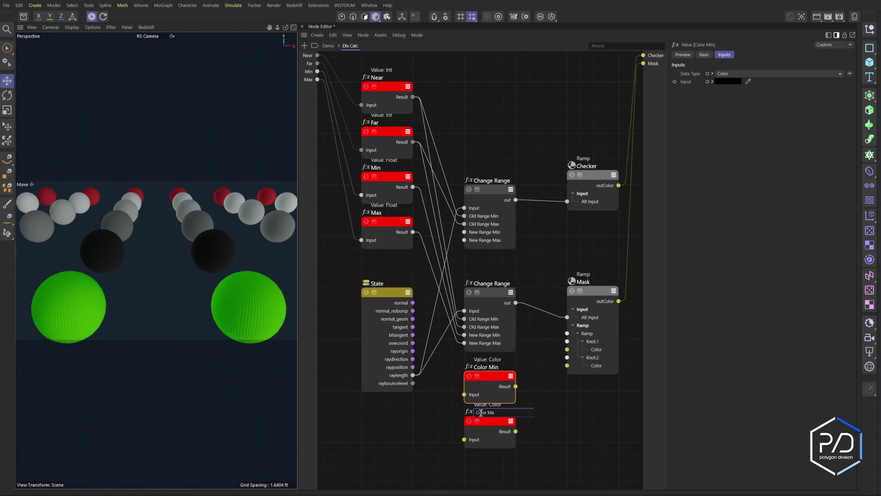
type("x")
key("Return")
Wire Color Min and Color Max to the ramp knot colours and add both as group inputs
left_click_drag(516, 386, 516, 431)
middle_click_drag(470, 415, 508, 392)
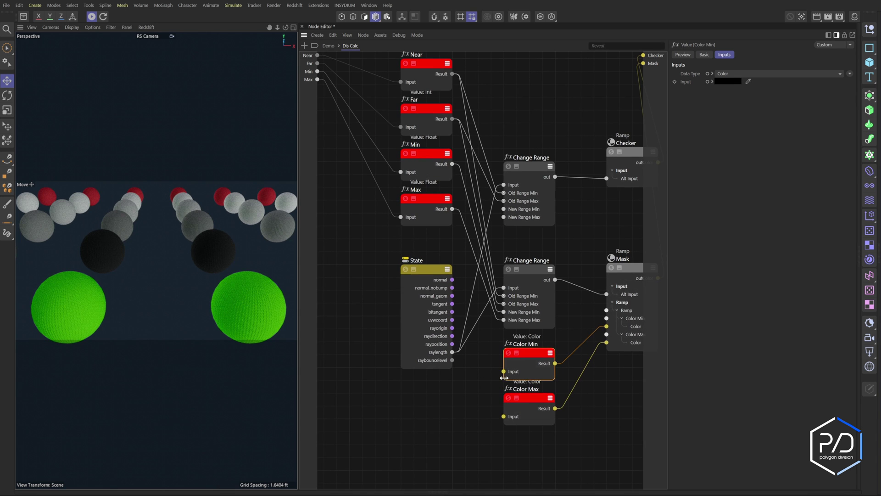
left_click_drag(503, 371, 377, 371)
left_click(393, 370)
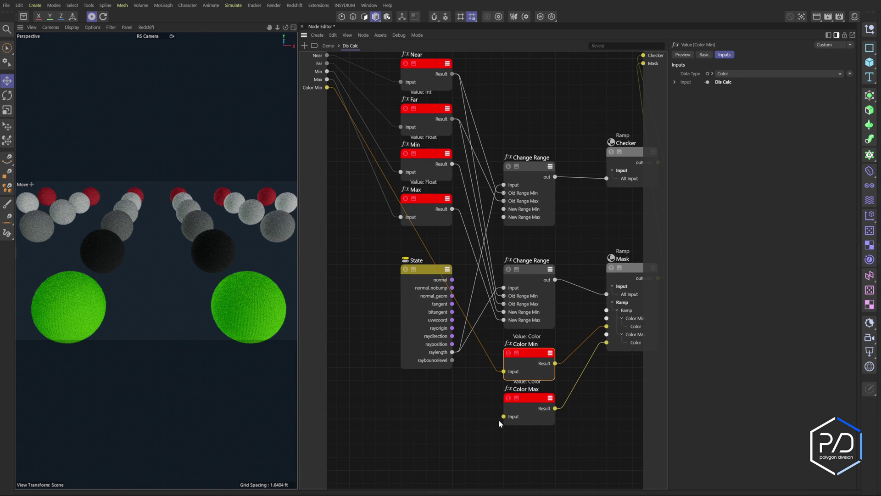
left_click(456, 419)
At Demo level, reposition Dis Calc and feed its Mask output into the bump height scale
left_click(328, 46)
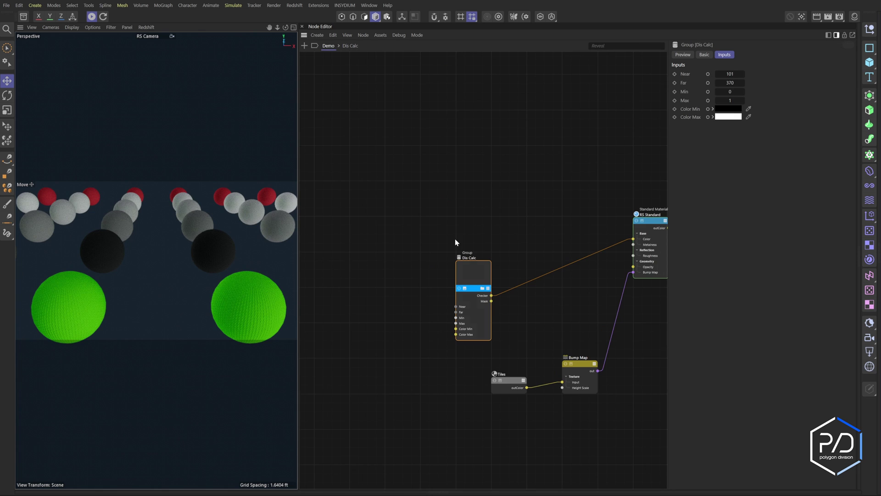
left_click_drag(490, 285, 542, 258)
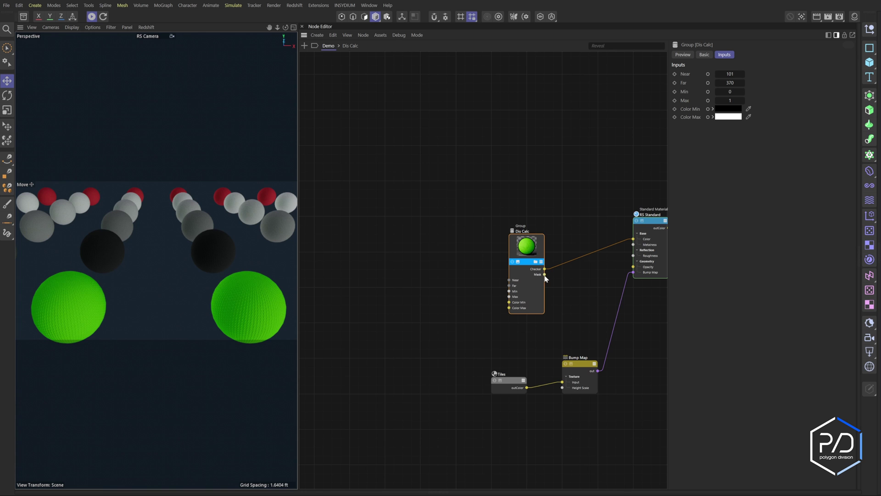
left_click_drag(545, 275, 563, 387)
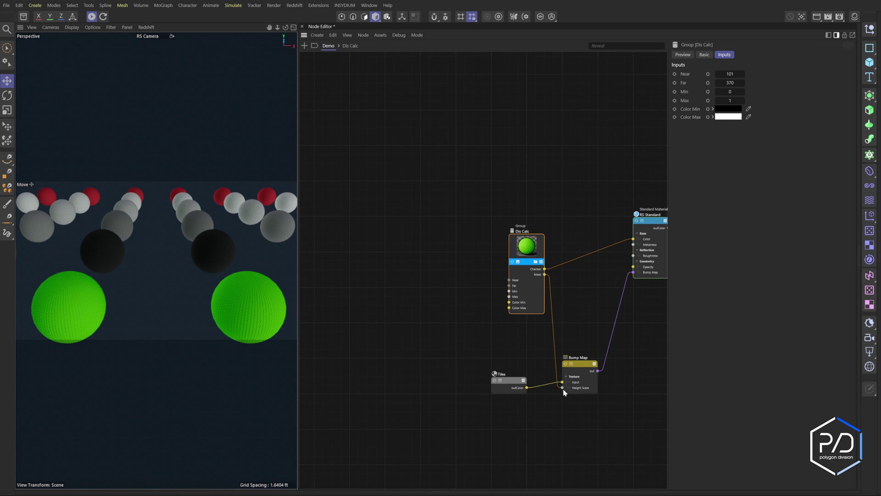
Delete the Checker-to-Color wire, check the render, and select Dis Calc to show its inputs
left_click(576, 260)
key("Delete")
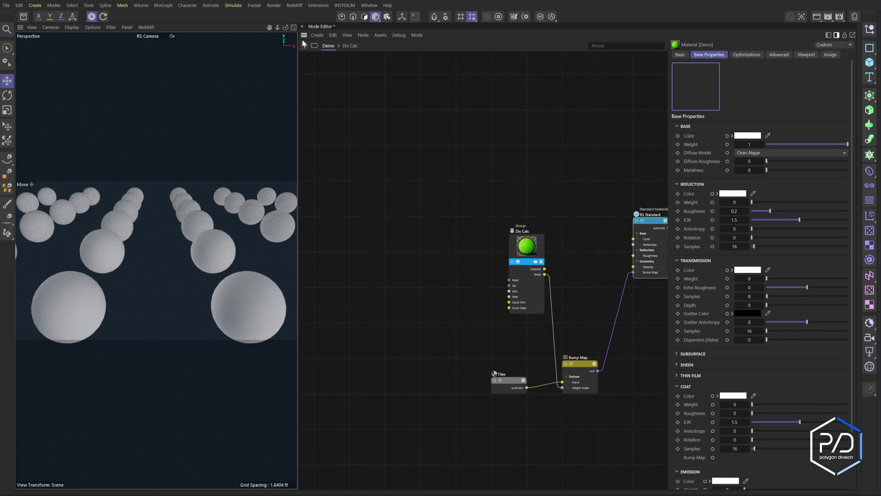
middle_click(303, 35)
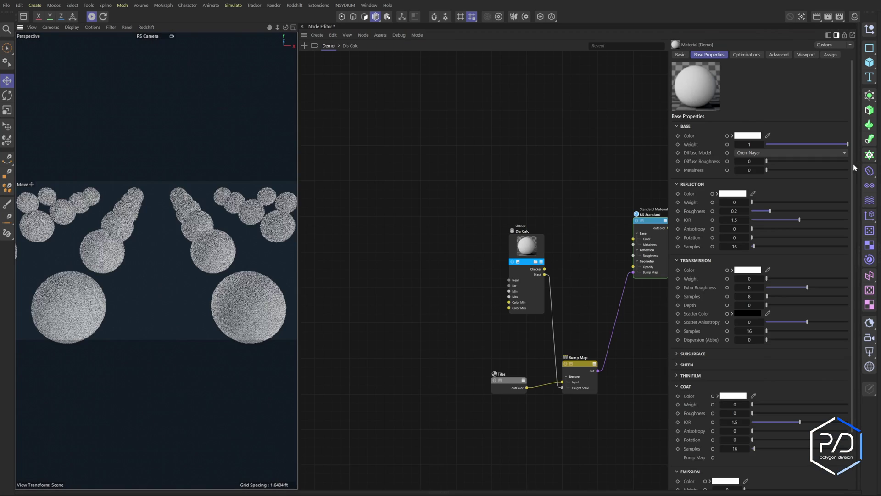
left_click(521, 263)
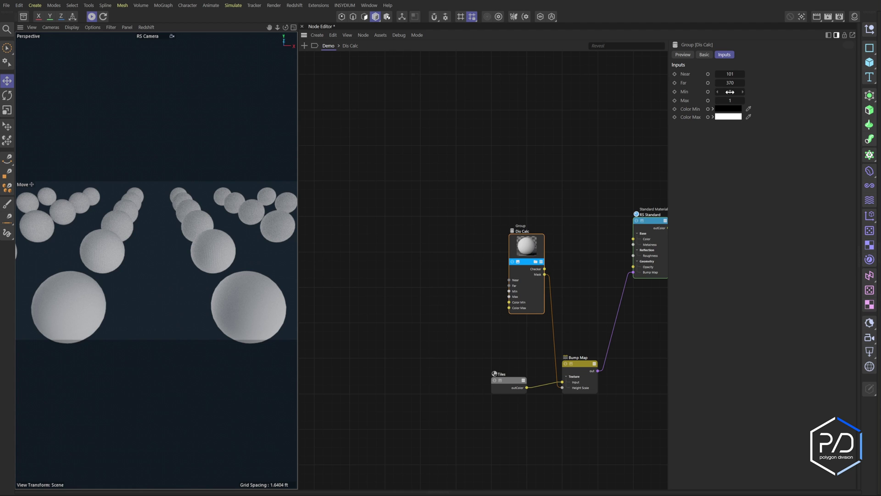
Set the Dis Calc inputs Min to 0.2 and Max to 0.6
double_click(730, 92)
key("Tab")
type(".6")
key("Return")
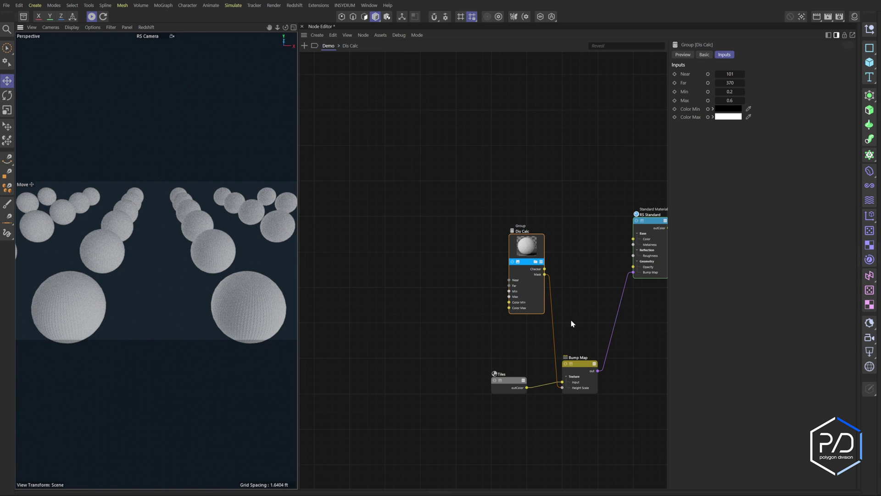
Reconnect the Checker output to RS Standard's Color and move the Dis Calc node left
middle_click_drag(571, 321, 538, 318)
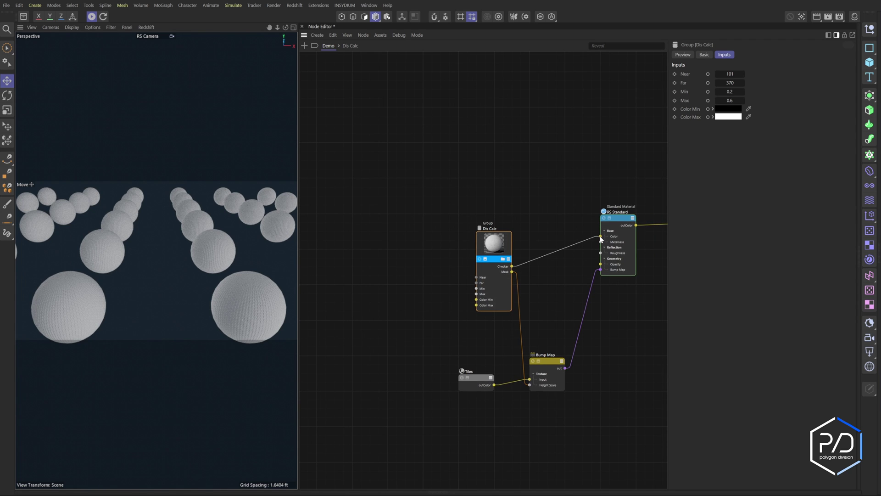
left_click_drag(600, 239, 600, 236)
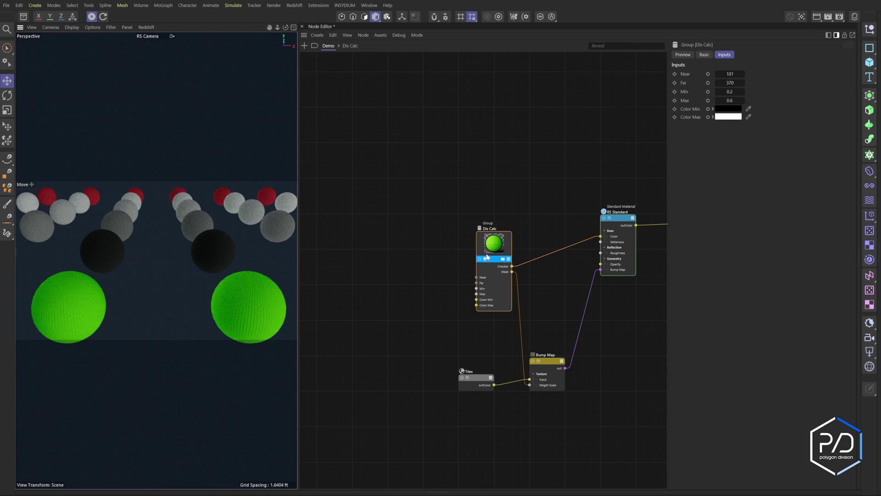
left_click_drag(494, 257, 478, 256)
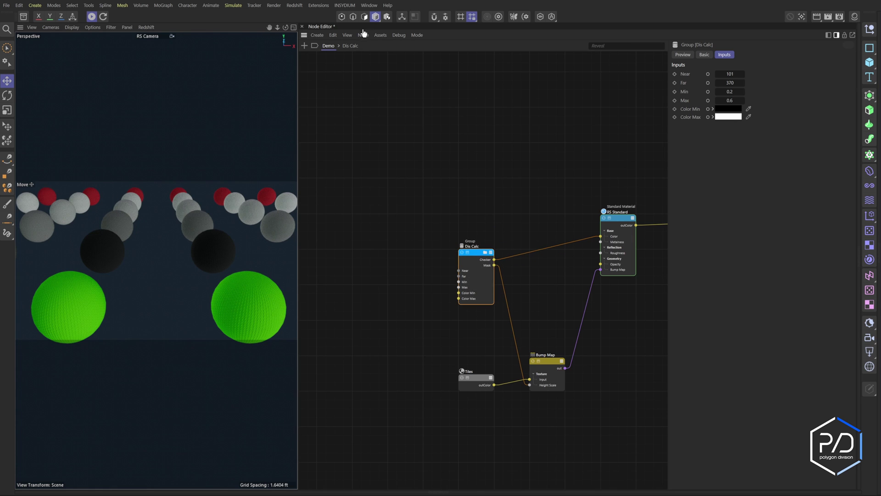
left_click(376, 34)
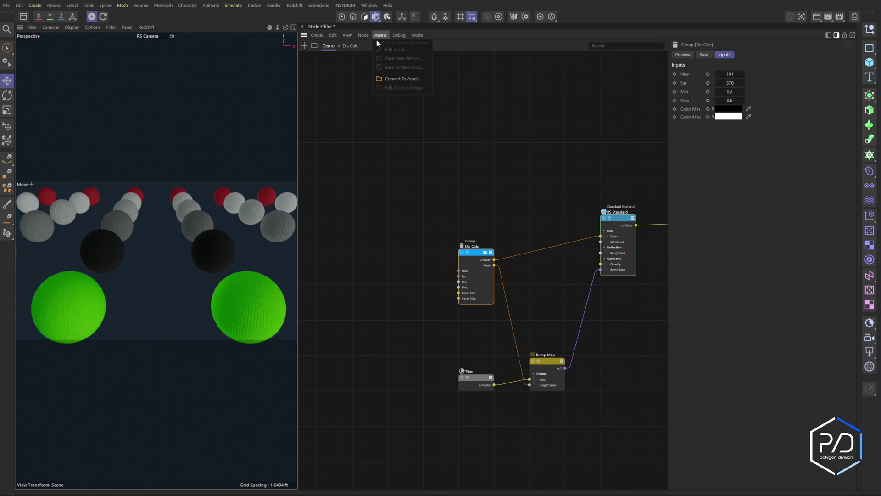
left_click(390, 80)
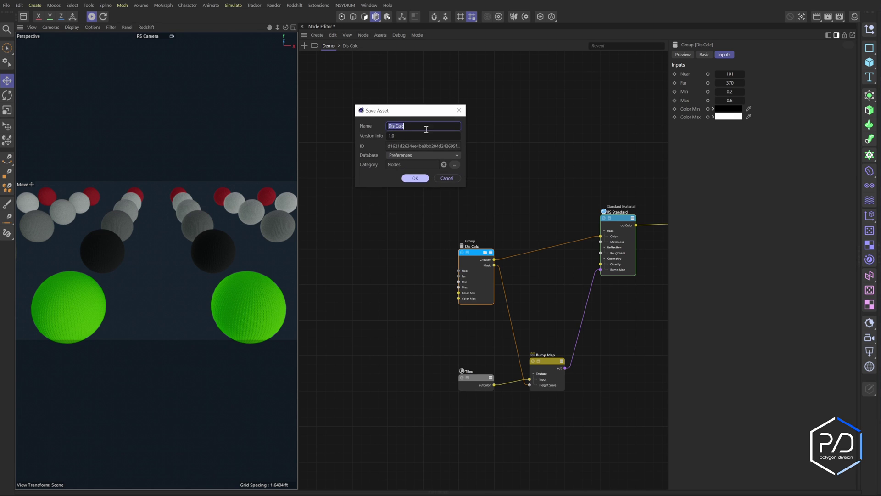
left_click(454, 165)
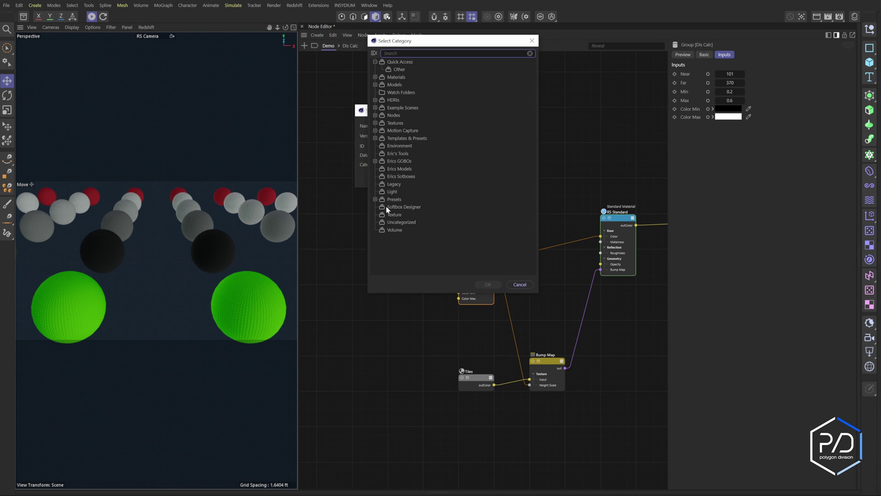
left_click(398, 154)
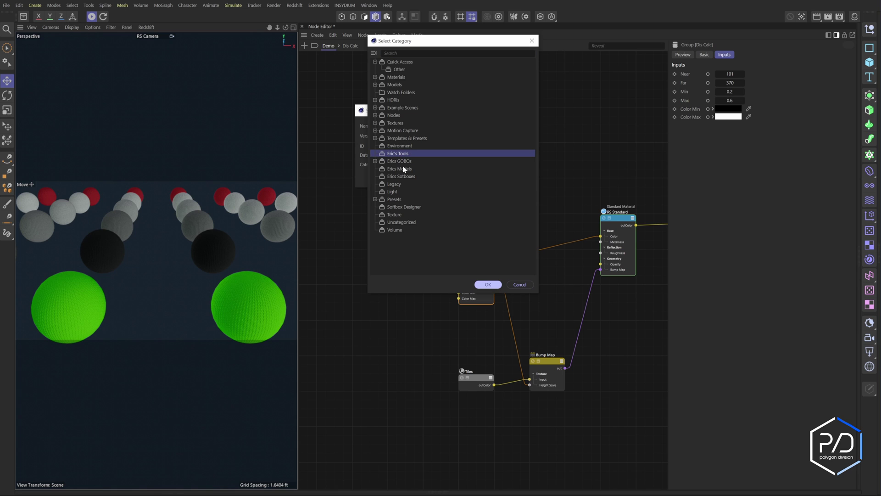
left_click(520, 285)
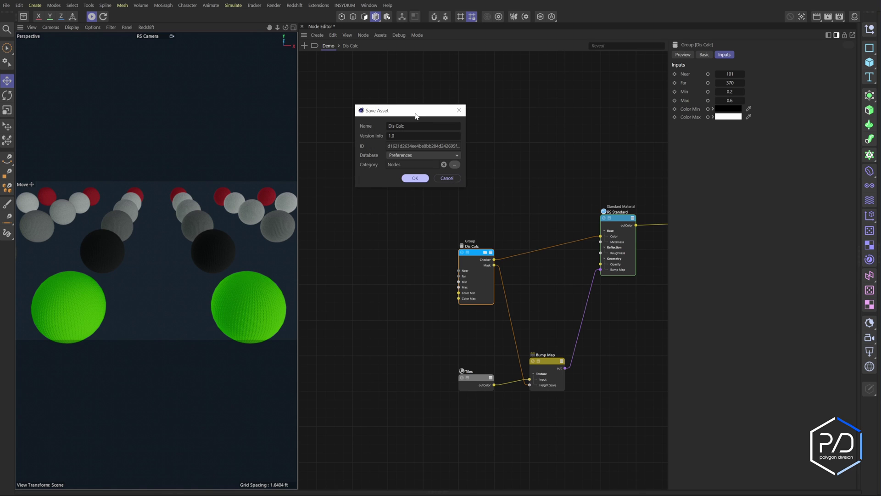
left_click_drag(417, 116, 427, 135)
left_click(436, 185)
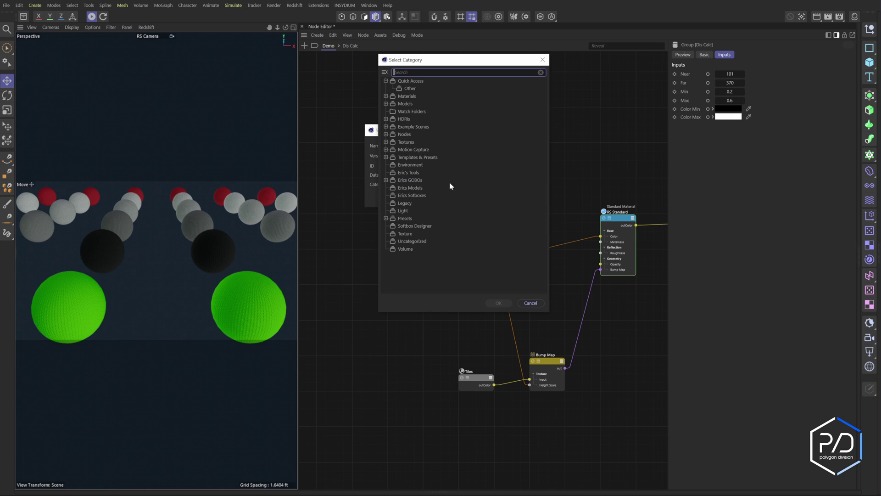
left_click(408, 173)
left_click(499, 303)
left_click(415, 146)
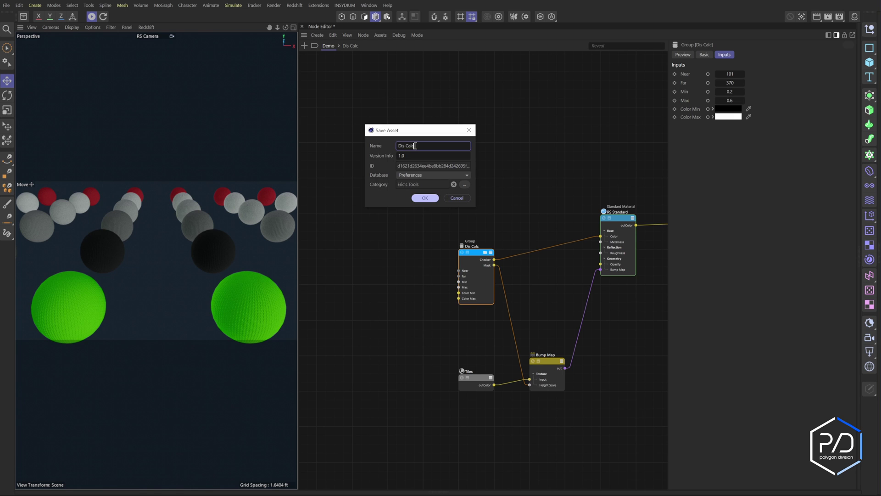
left_click_drag(415, 146, 372, 136)
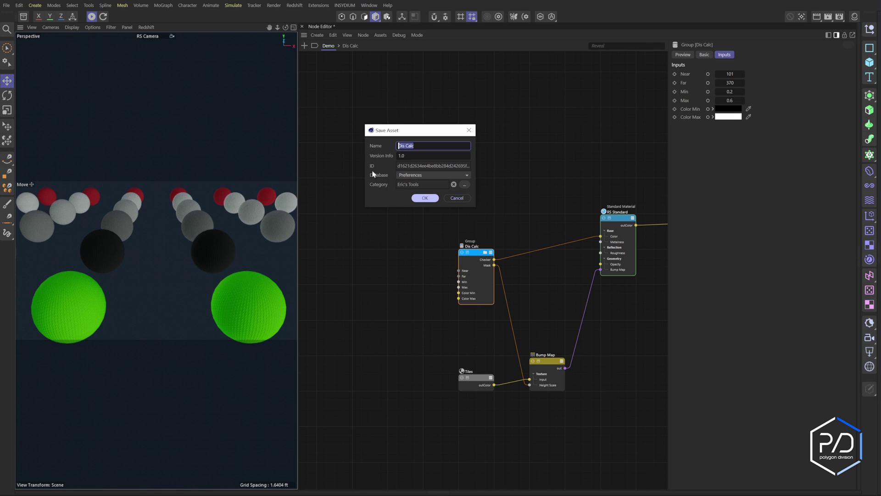
left_click(458, 198)
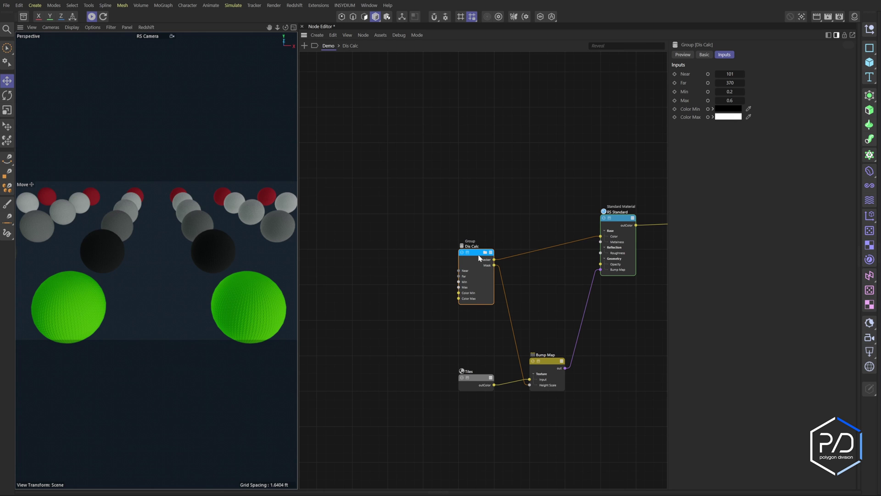
left_click(381, 35)
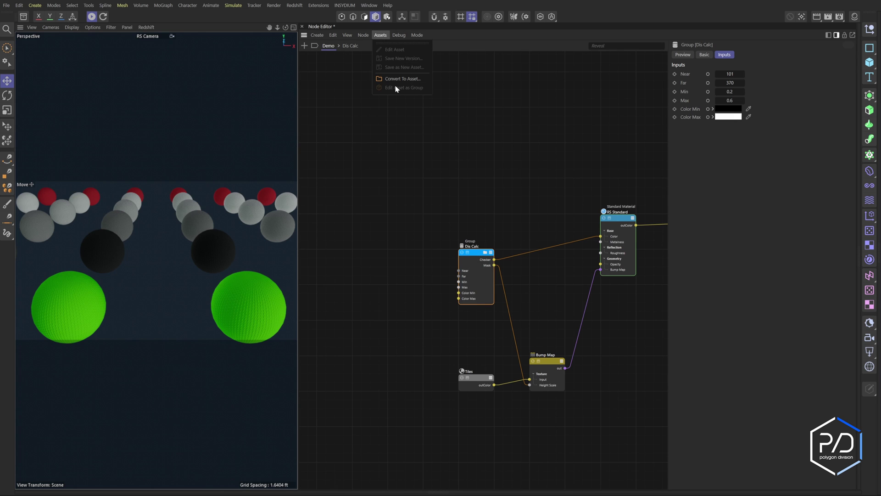
Dismiss the Assets options and enter the Dis Calc group to view its internal nodes
left_click(475, 255)
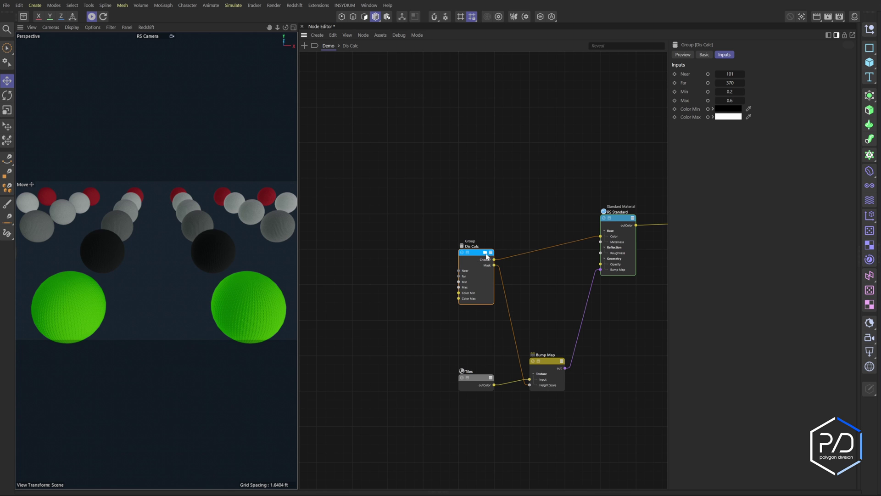
left_click(486, 252)
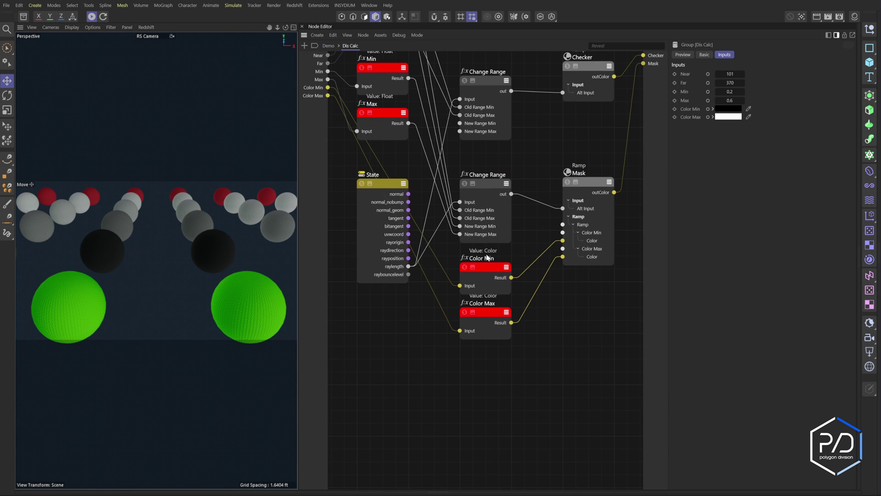